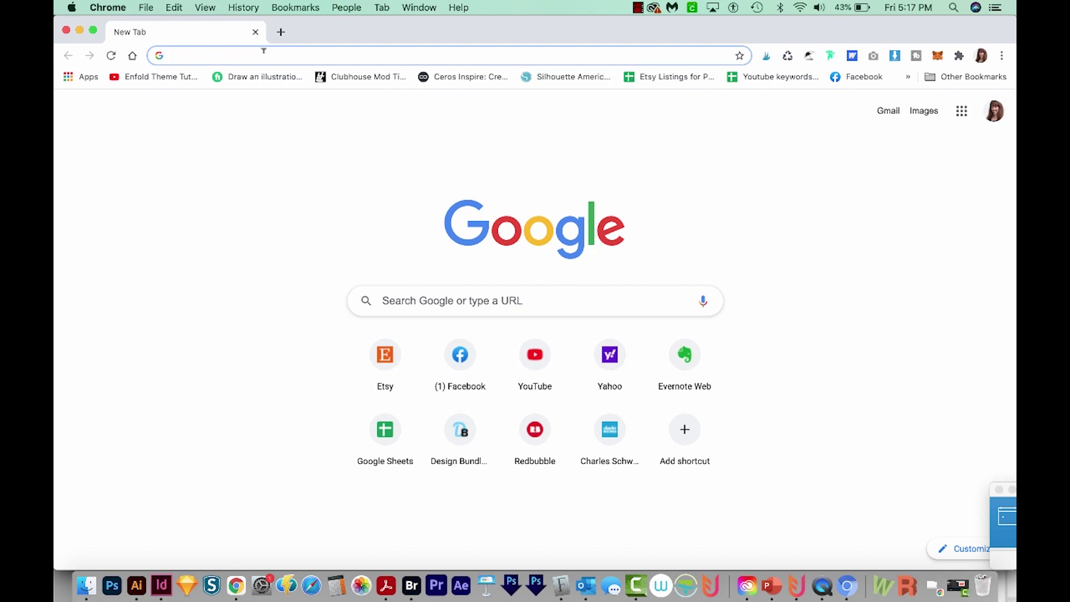
Search for 'google fonts' and open the Google Fonts Browse Fonts page.
type("google fonts")
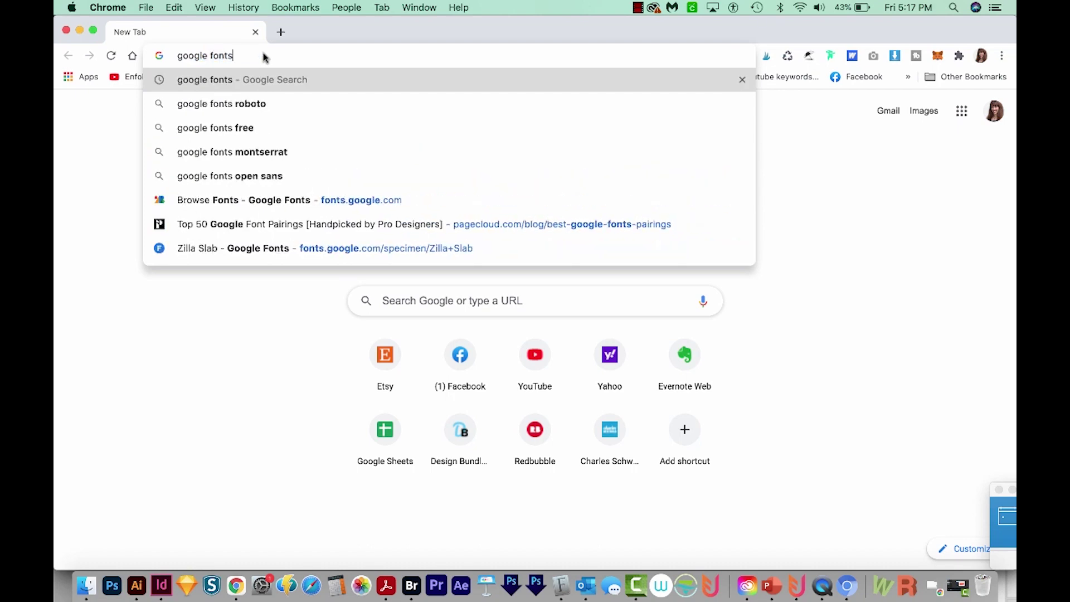
key("Return")
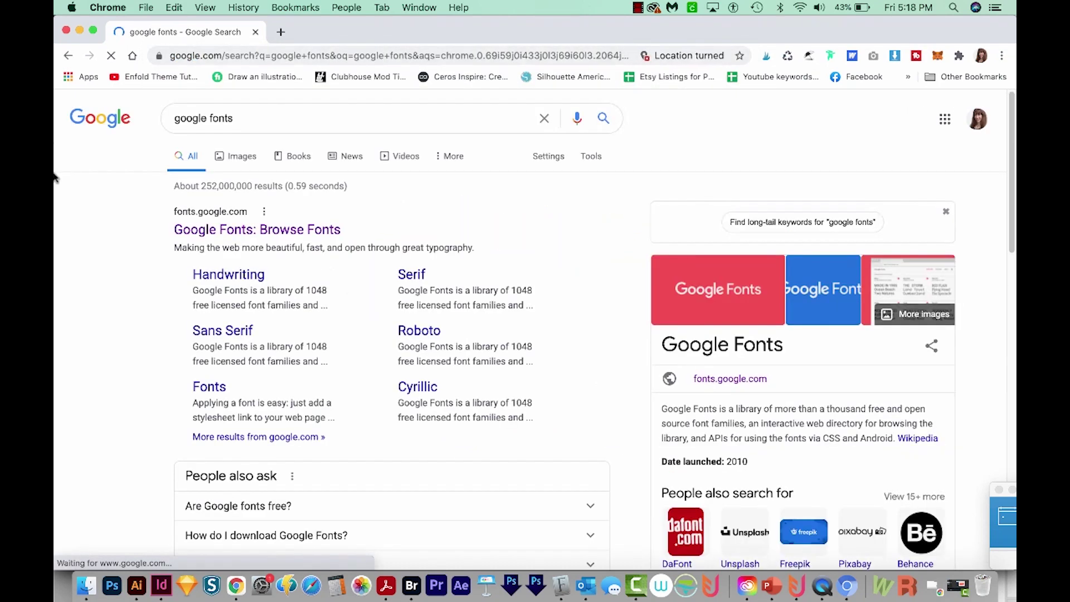
left_click(258, 230)
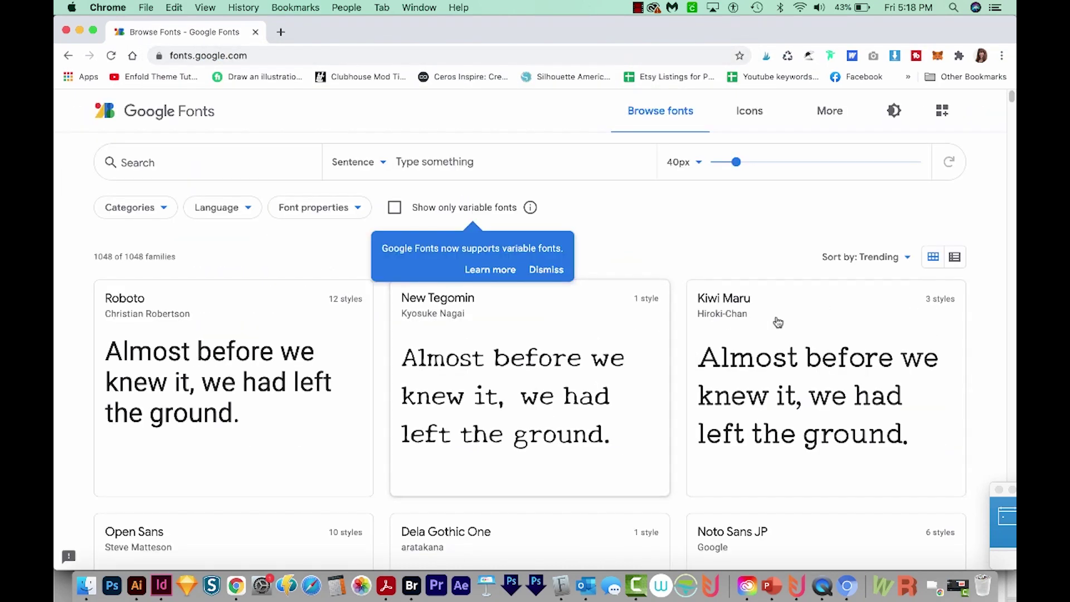
Scroll through the font family grid to look over the trending fonts.
scroll(630, 315, "down", 10)
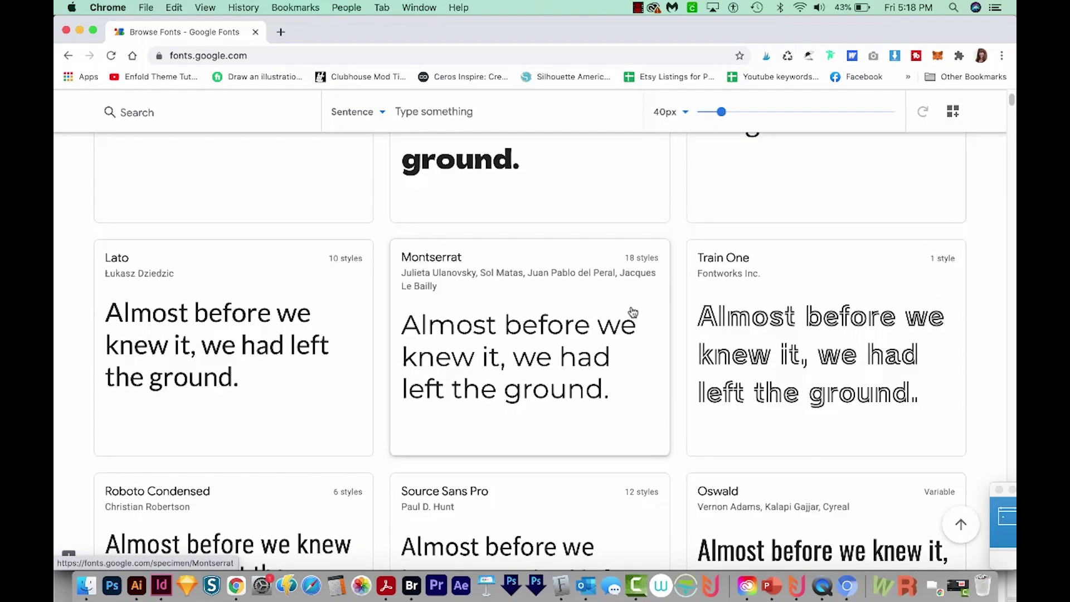
scroll(633, 312, "down", 3)
scroll(630, 309, "up", 8)
scroll(630, 309, "down", 7)
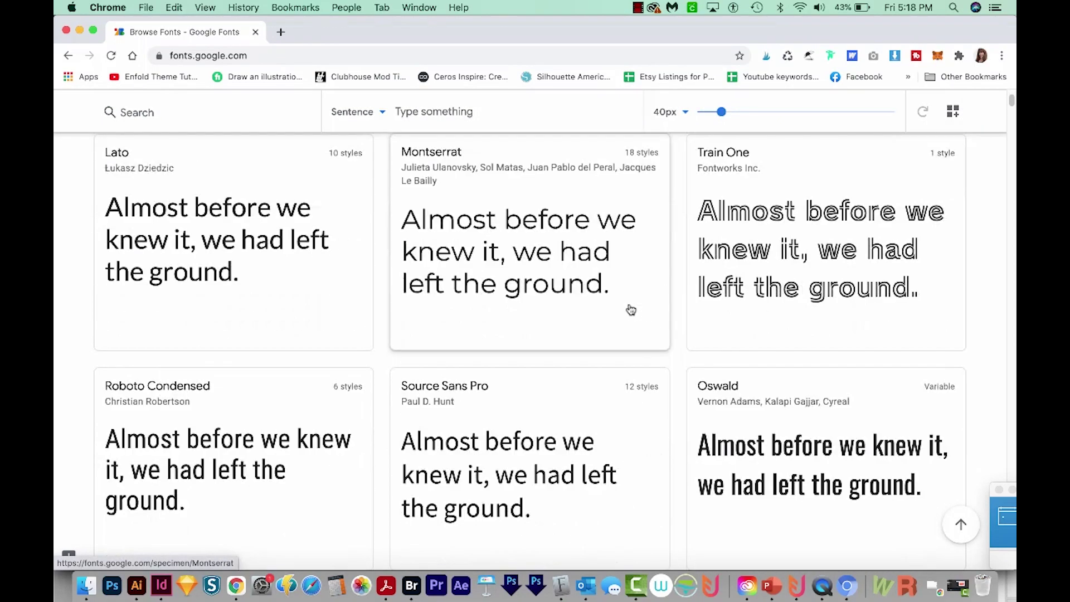
scroll(631, 310, "down", 2)
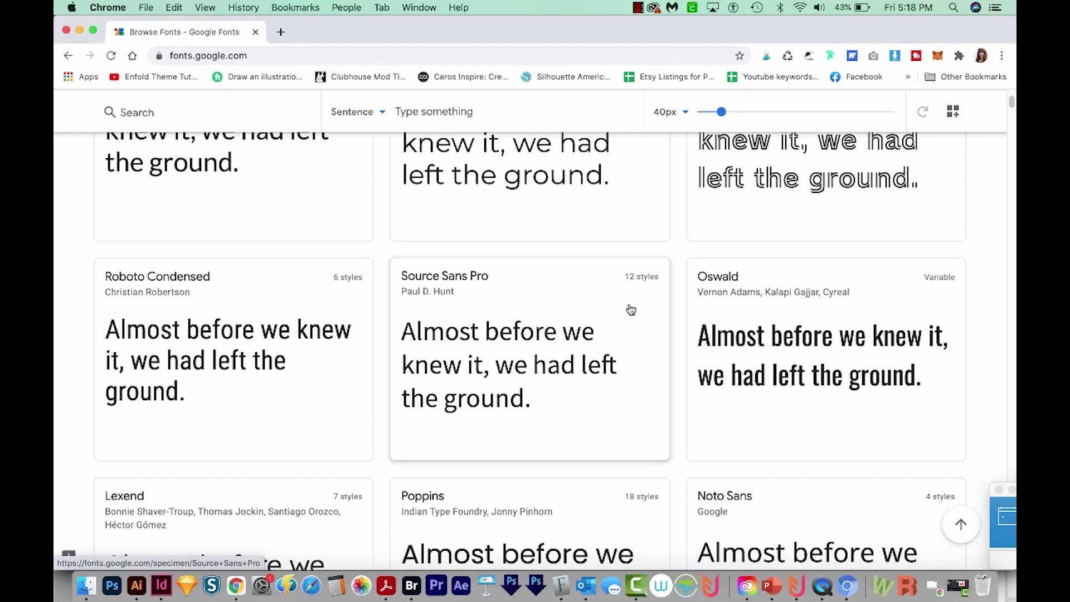
scroll(631, 310, "up", 15)
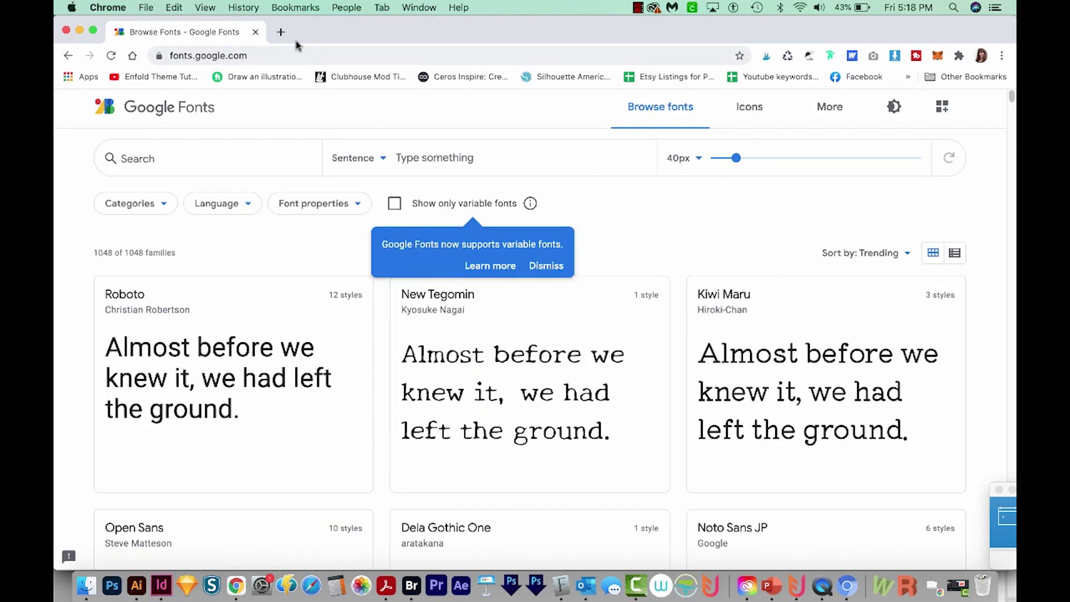
In a new tab, search Google for 'google font' pairing ideas.
left_click(280, 32)
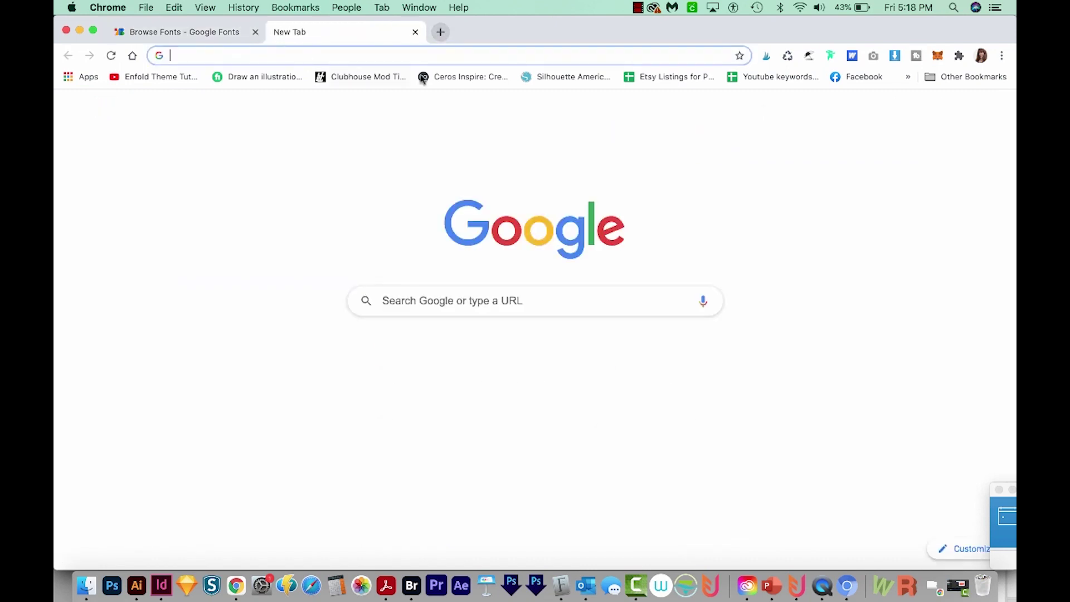
type("google font")
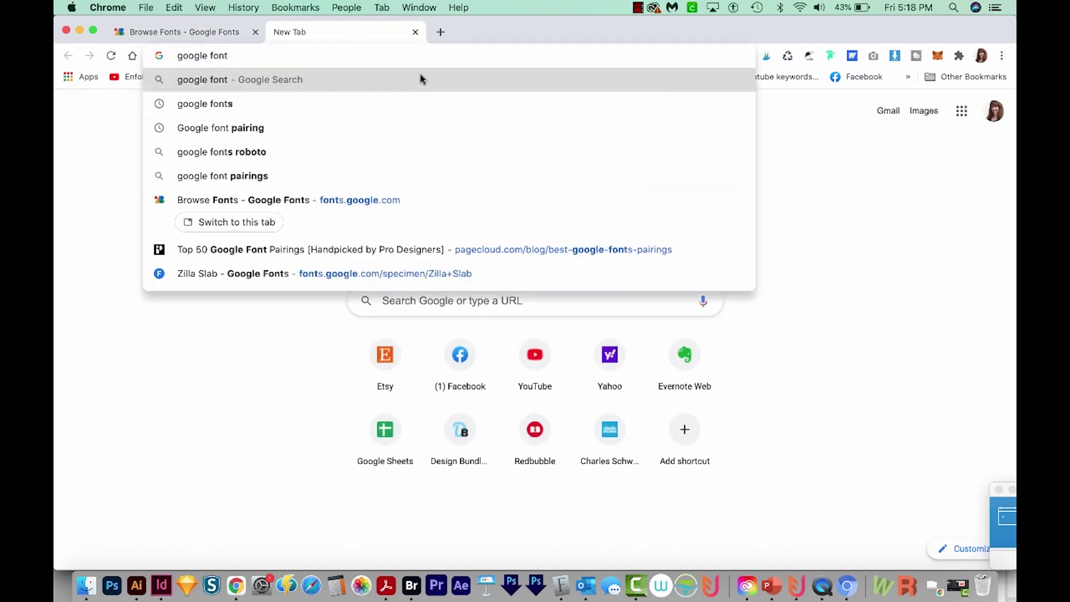
left_click(440, 128)
scroll(566, 441, "down", 3)
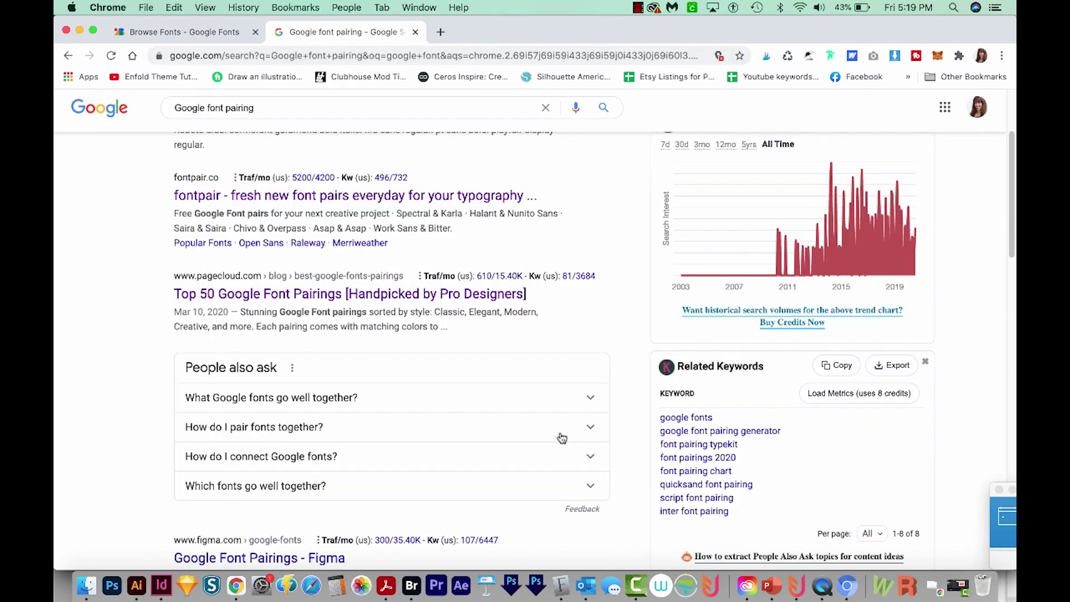
scroll(562, 439, "up", 3)
Open reliablepsd's Google font pairings article and scroll to the Work Sans Light + Open Sans pairing.
left_click(282, 230)
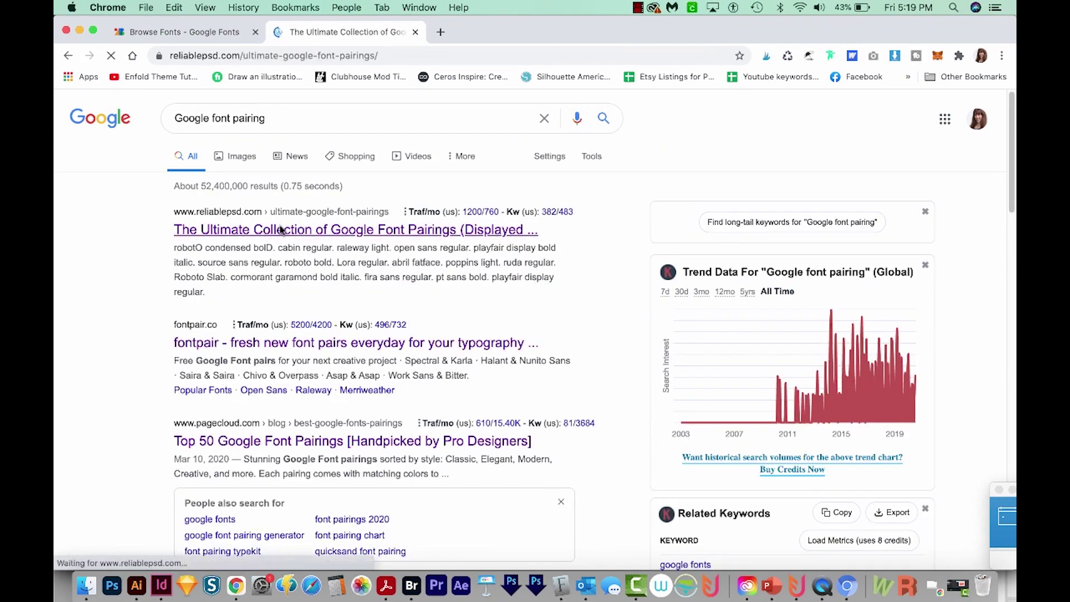
scroll(733, 379, "down", 15)
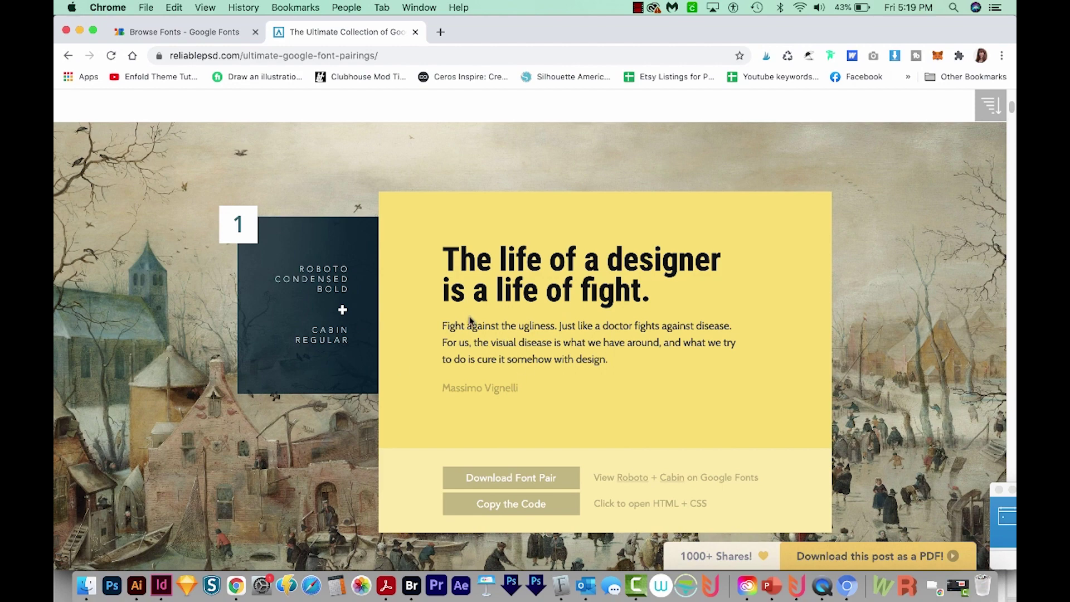
scroll(662, 387, "down", 15)
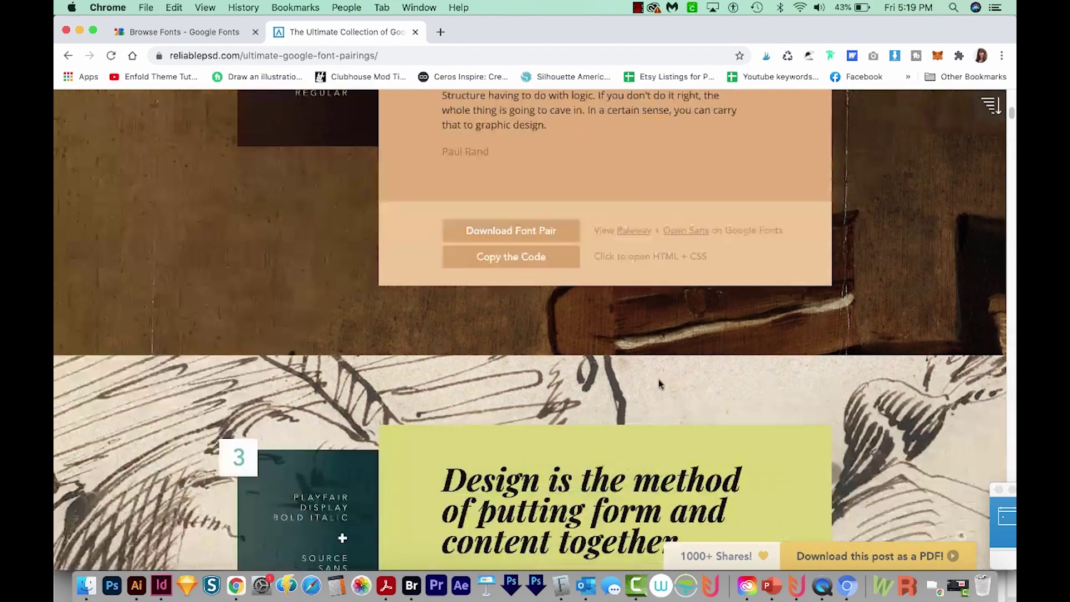
scroll(655, 378, "down", 15)
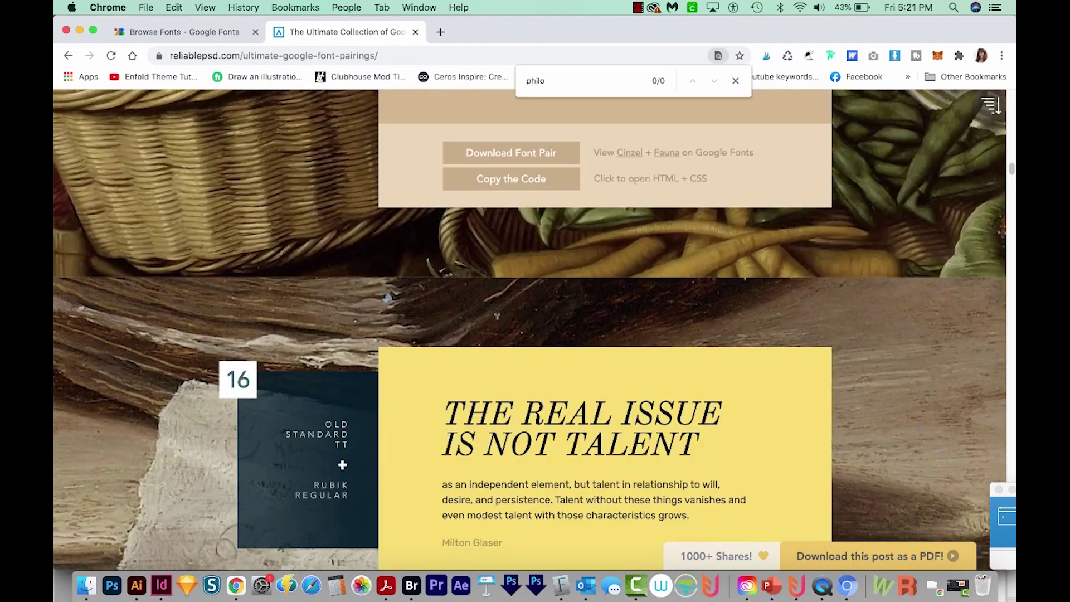
scroll(497, 316, "down", 10)
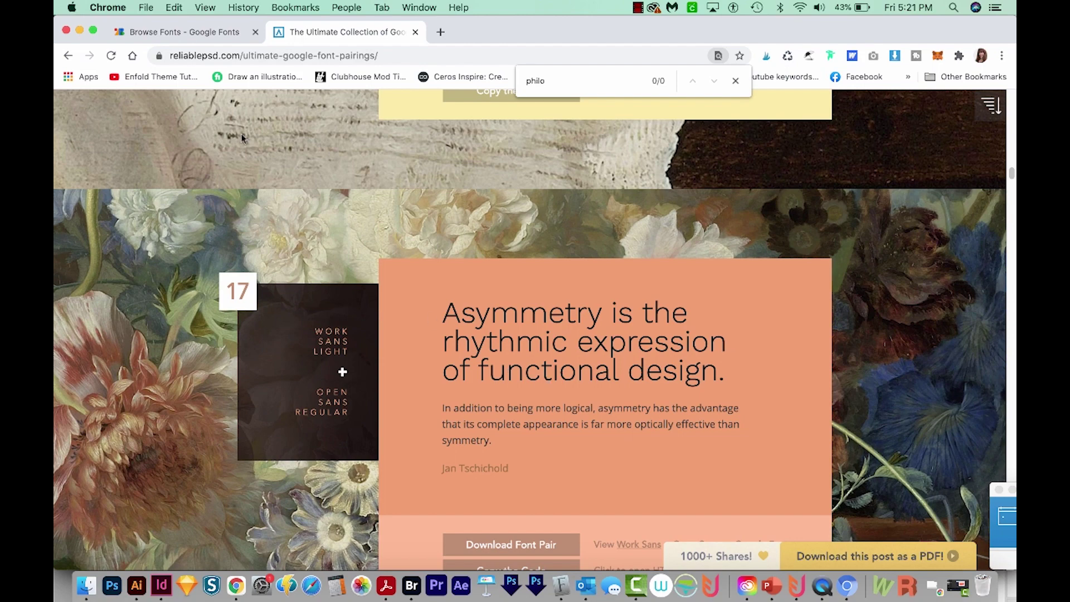
Find 'work sans' in Google Fonts, download the family and show Work_Sans.zip in Finder.
left_click(158, 33)
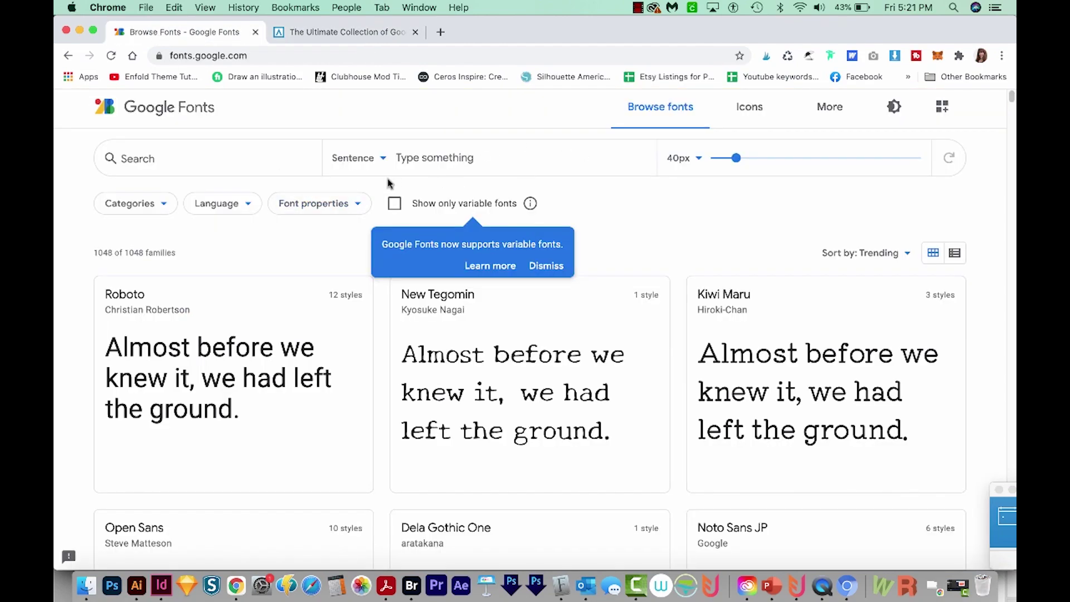
type("work sans")
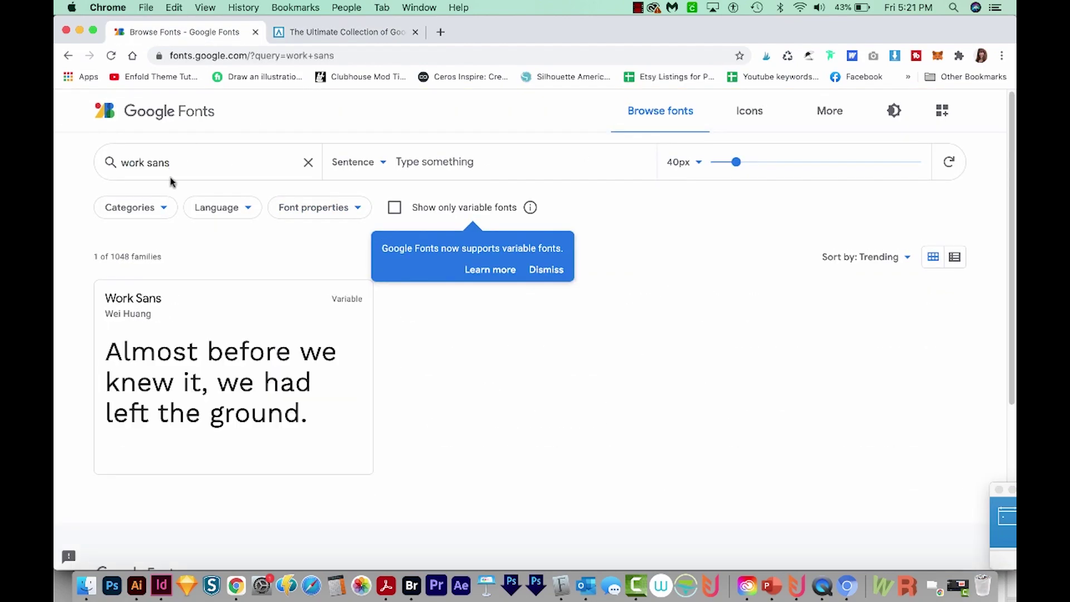
left_click(228, 318)
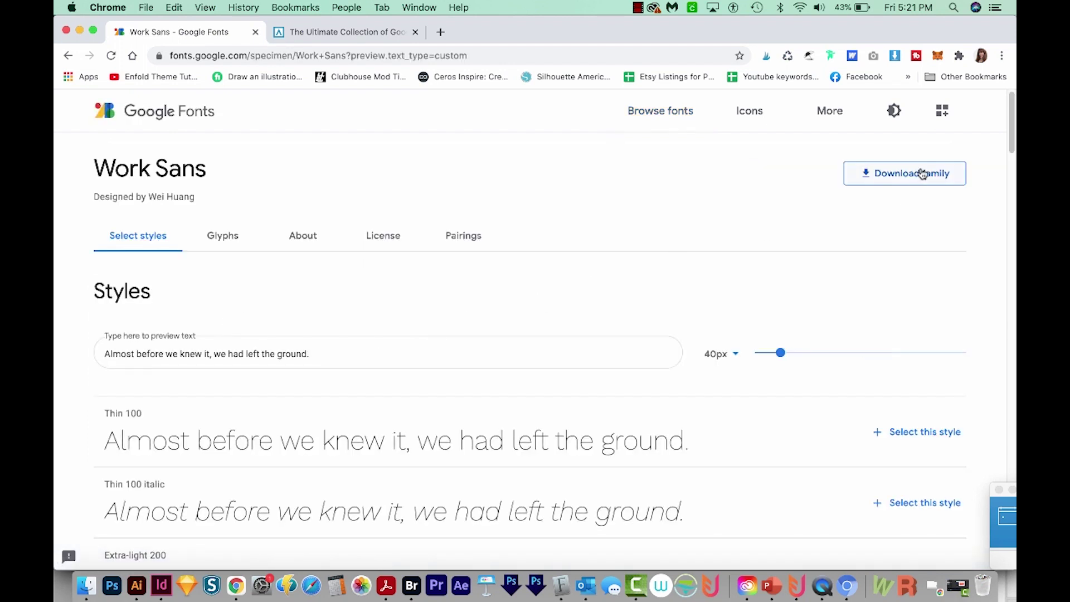
left_click(918, 179)
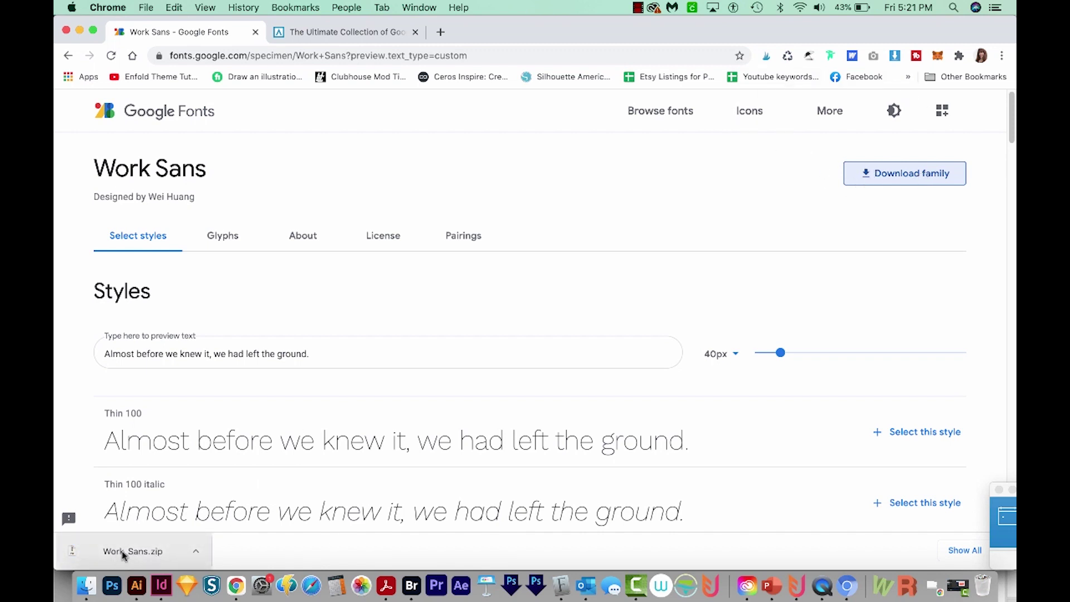
left_click(190, 560)
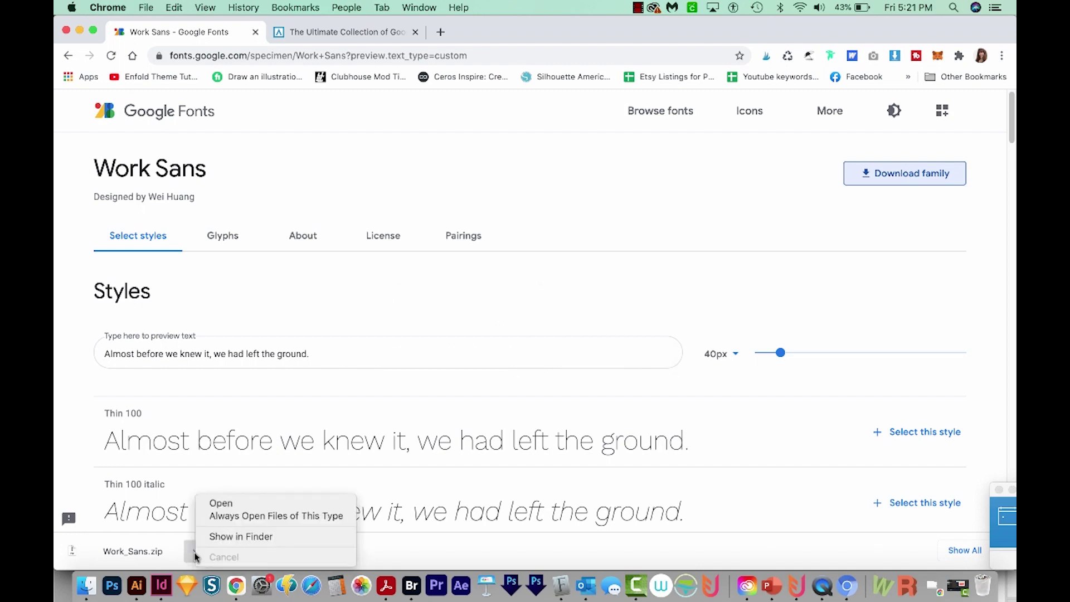
left_click(221, 537)
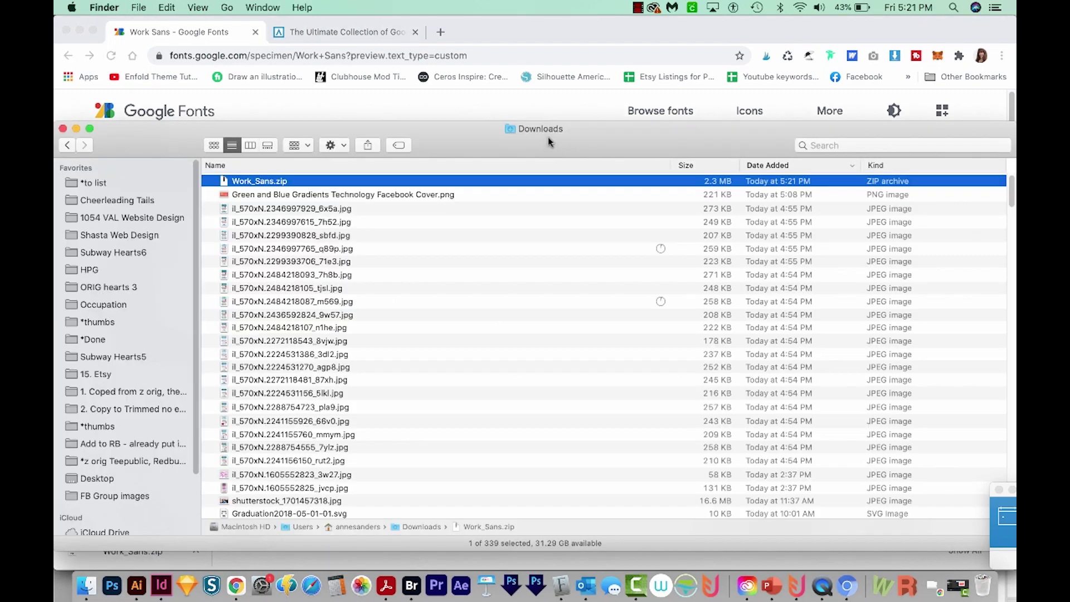
Unzip Work_Sans.zip and expand the resulting Work_Sans folder.
double_click(260, 182)
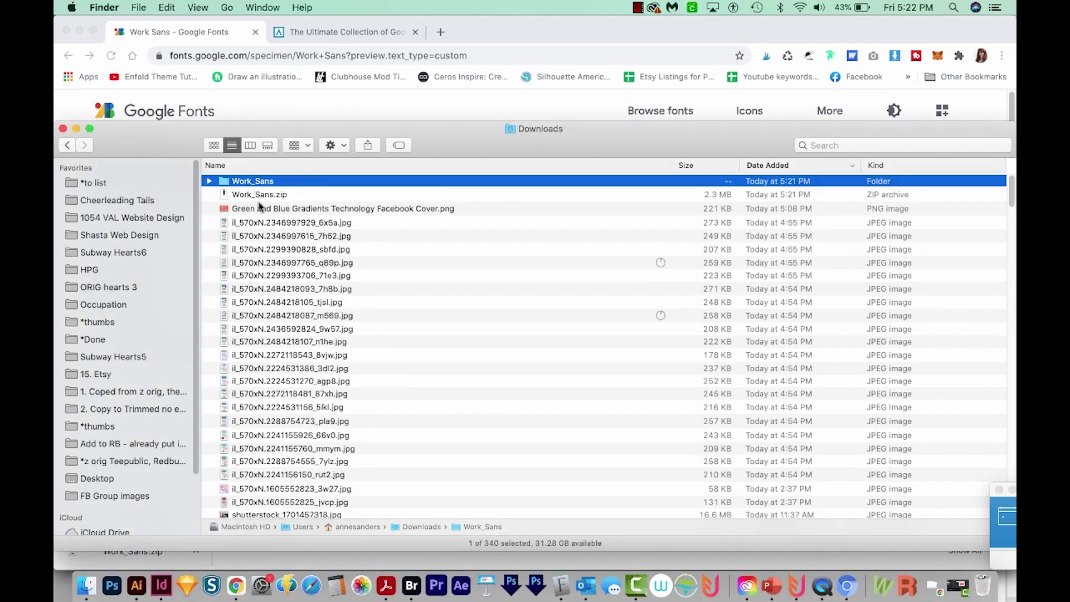
right_click(263, 195)
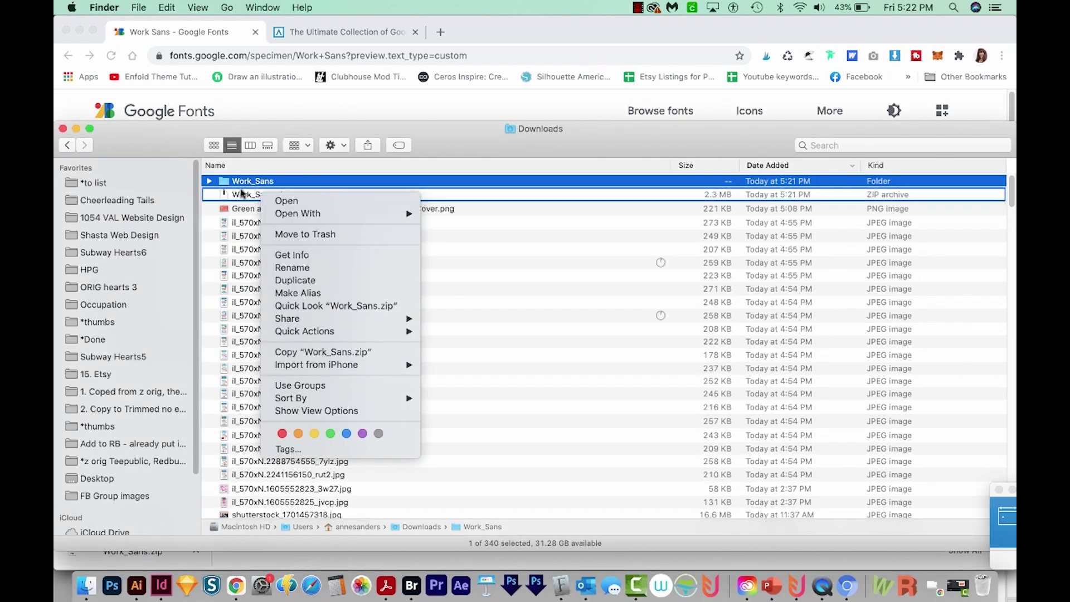
left_click(241, 194)
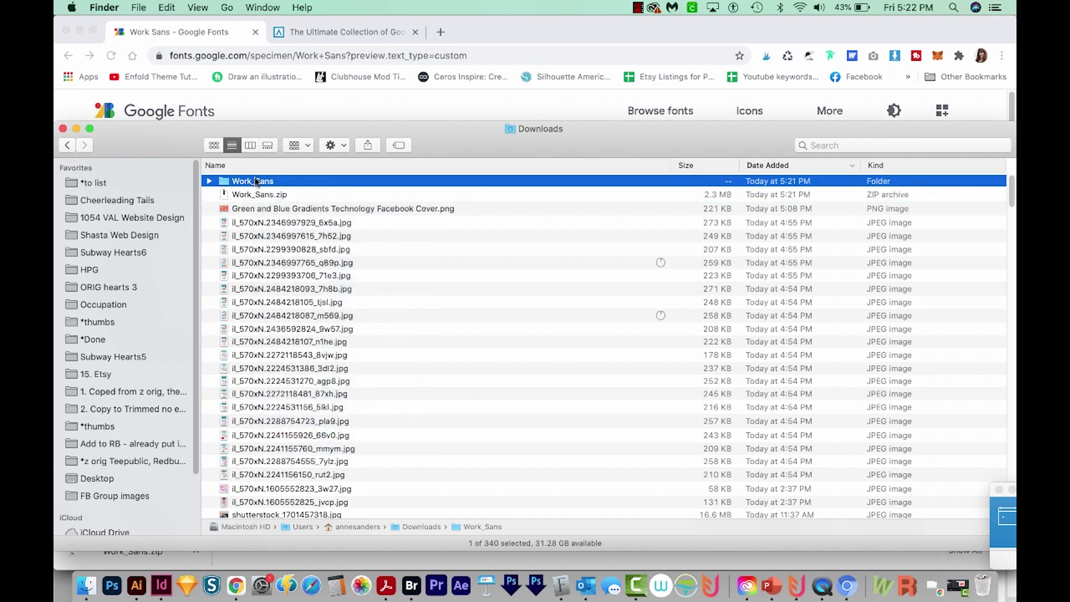
left_click(209, 181)
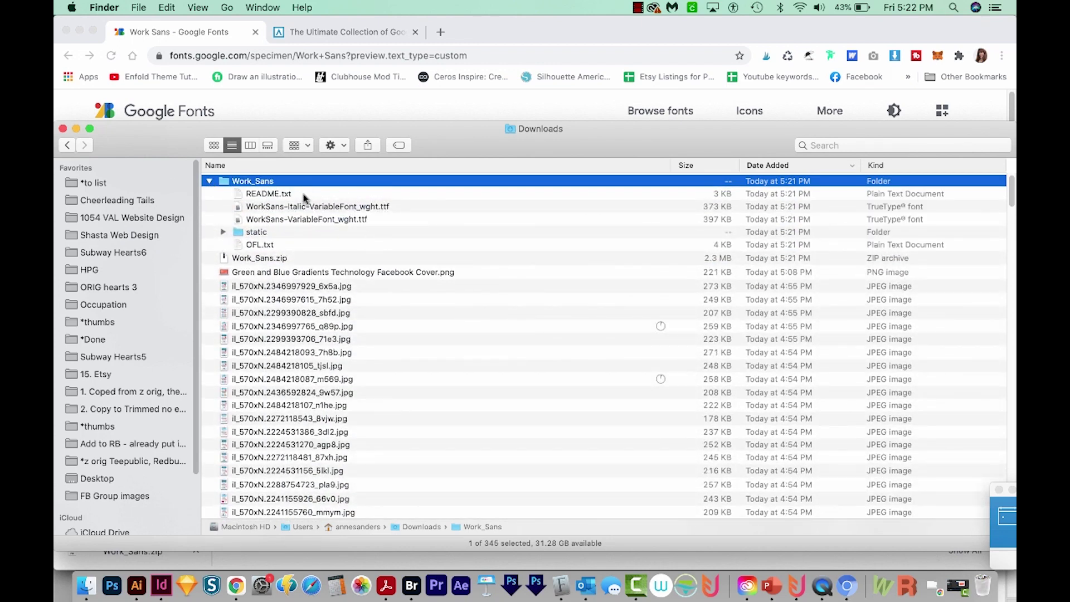
Quick Look the OFL.txt licence, then select both Work Sans variable font files.
left_click(269, 247)
key("space")
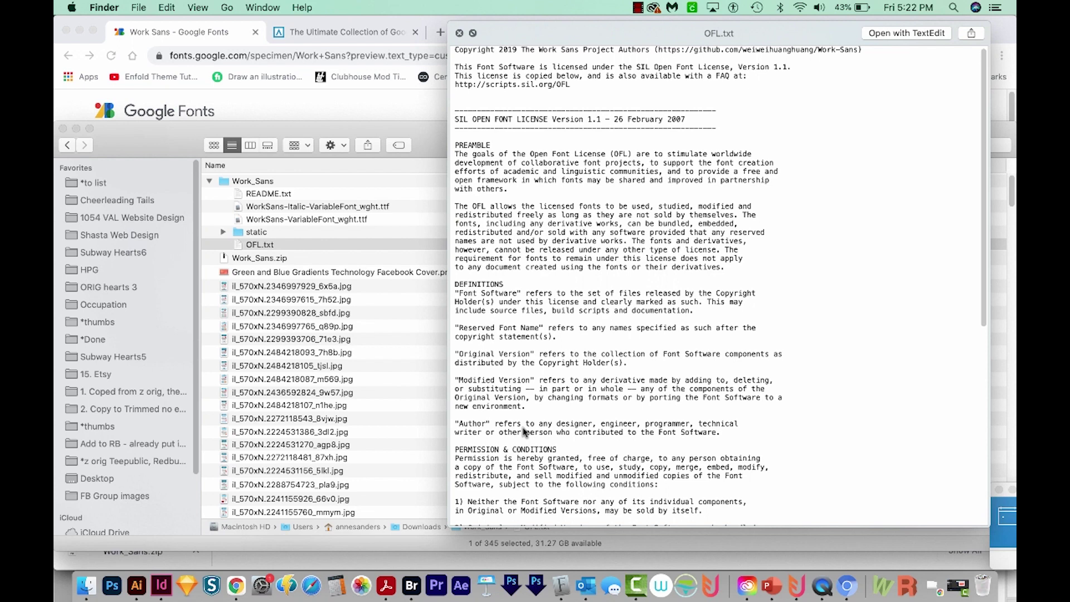
key("space")
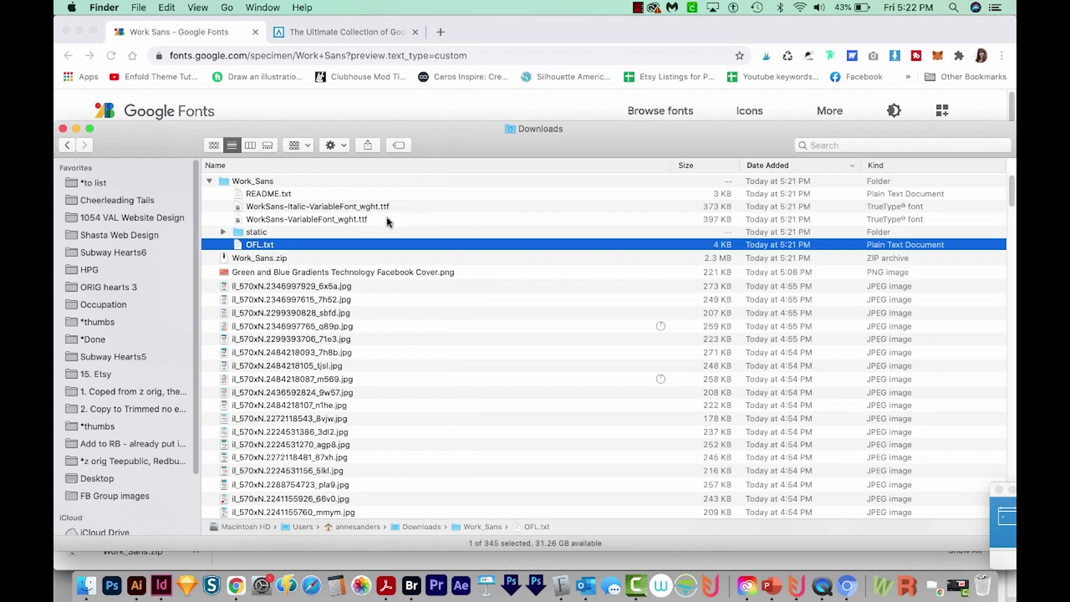
left_click(402, 207)
left_click(388, 222, "shift")
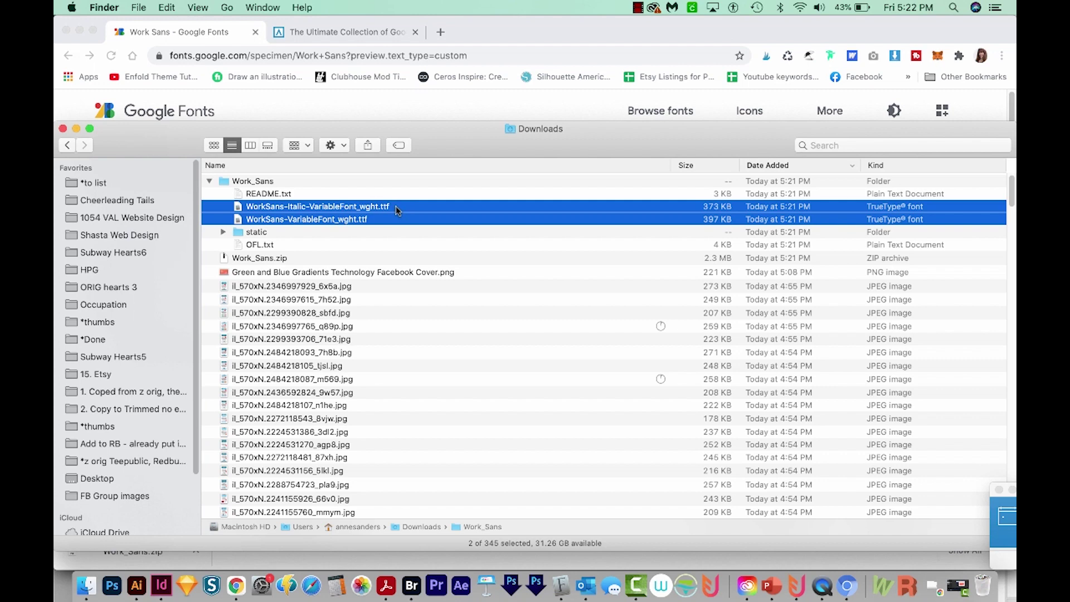
Open both Work Sans variable fonts in Font Book and install them as user fonts.
double_click(398, 207)
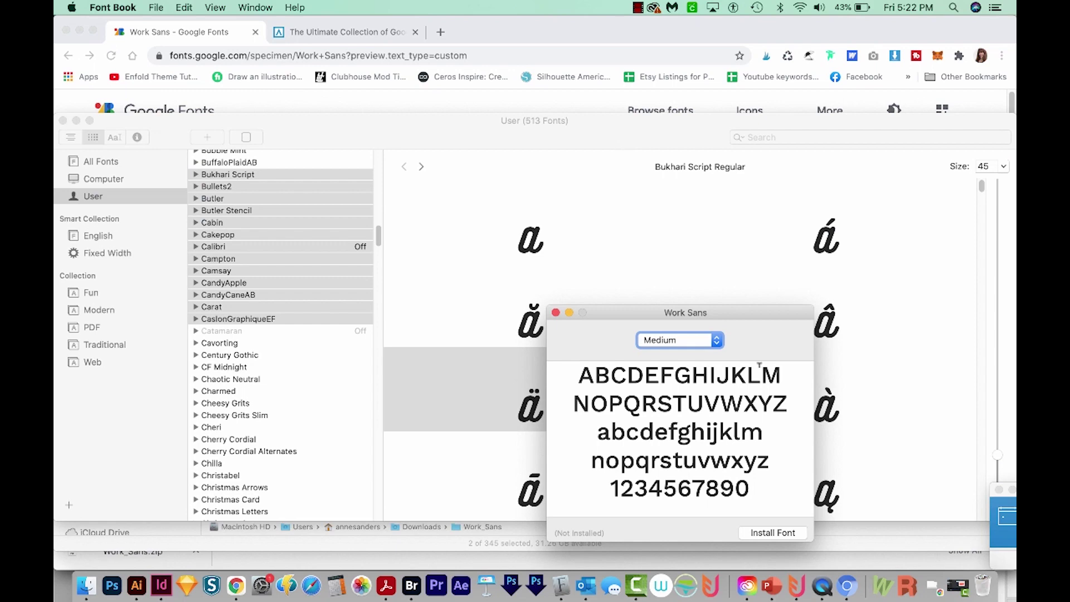
left_click_drag(658, 313, 555, 154)
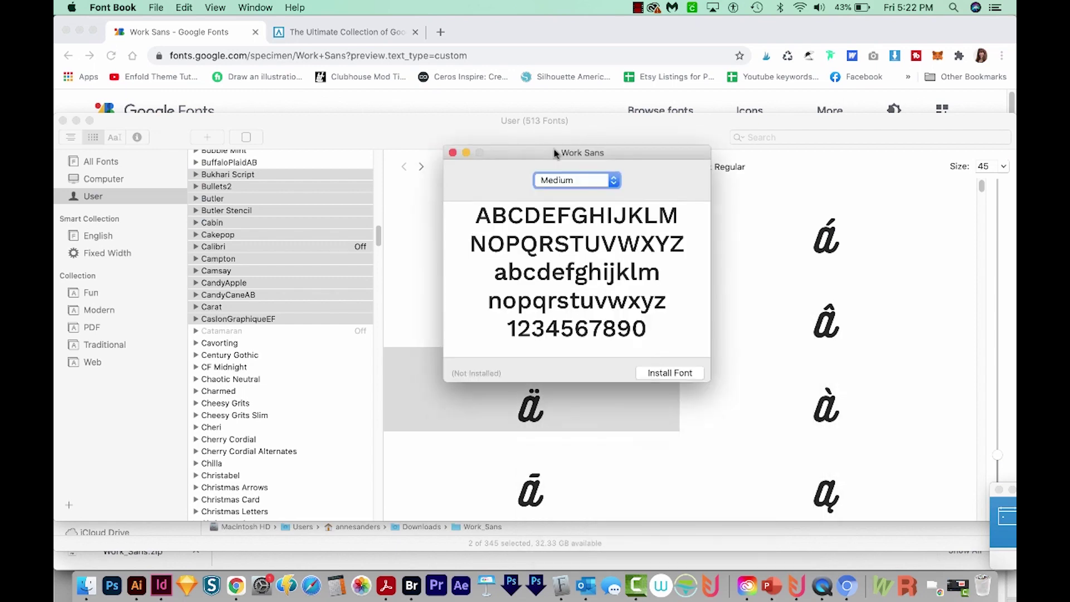
left_click(679, 376)
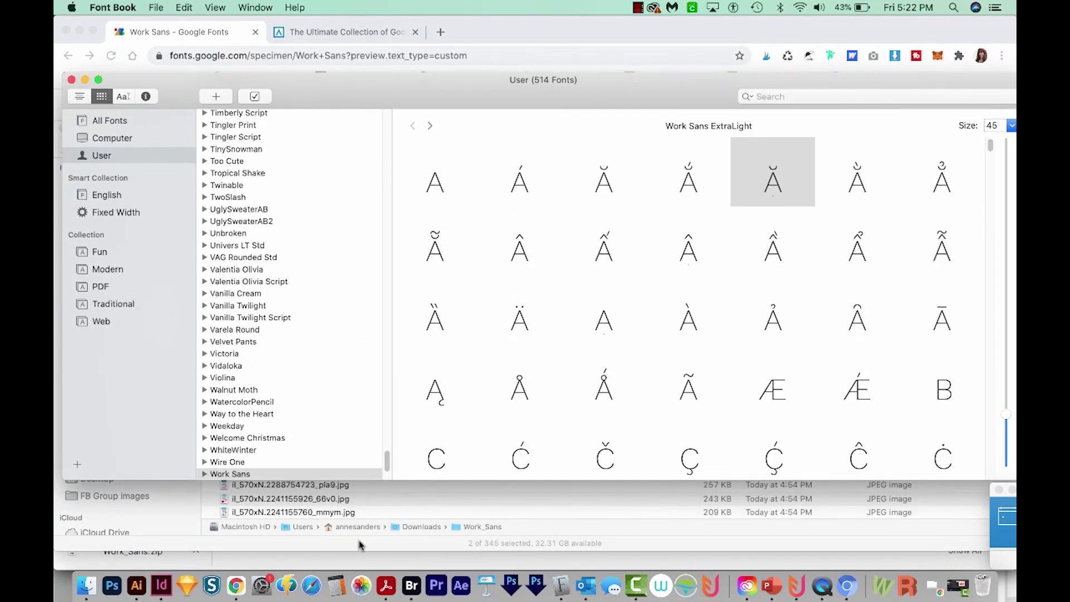
left_click(360, 545)
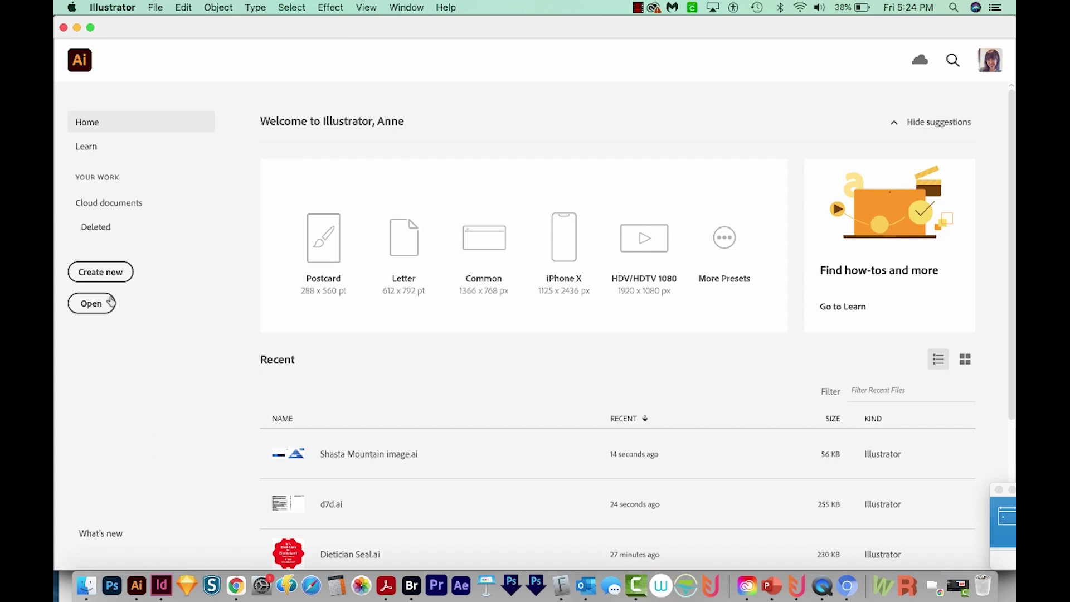
Create a new Letter-size (612 x 792 pt) CMYK print document.
left_click(86, 271)
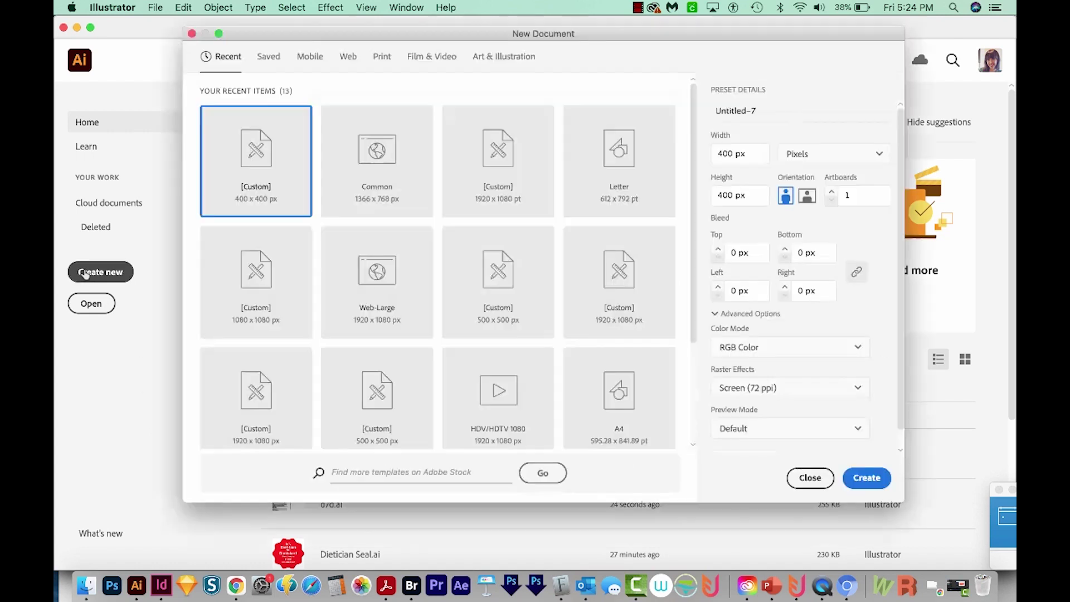
left_click(383, 57)
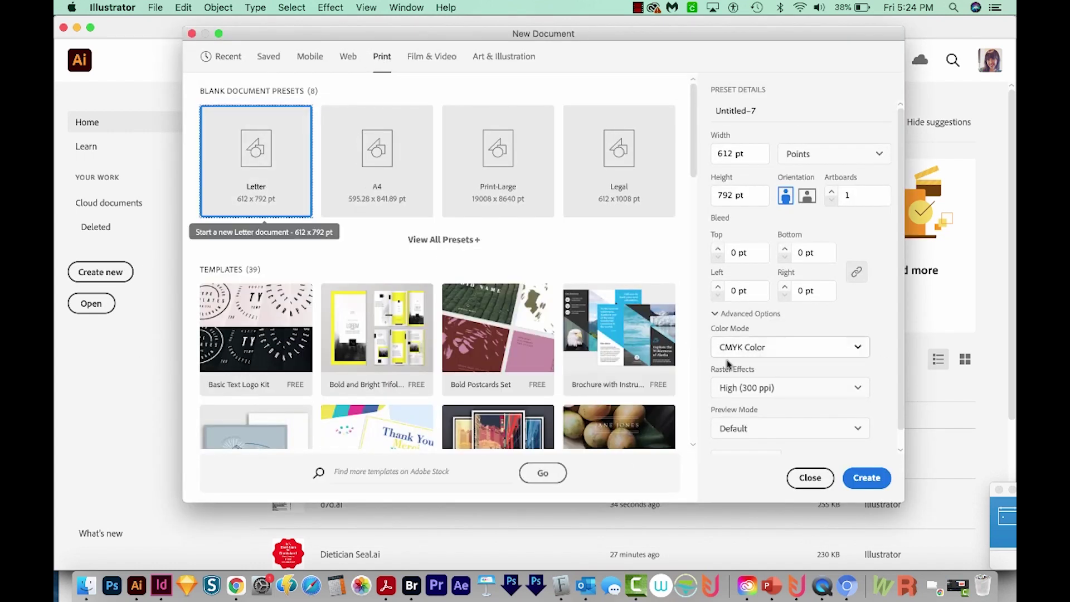
left_click(870, 484)
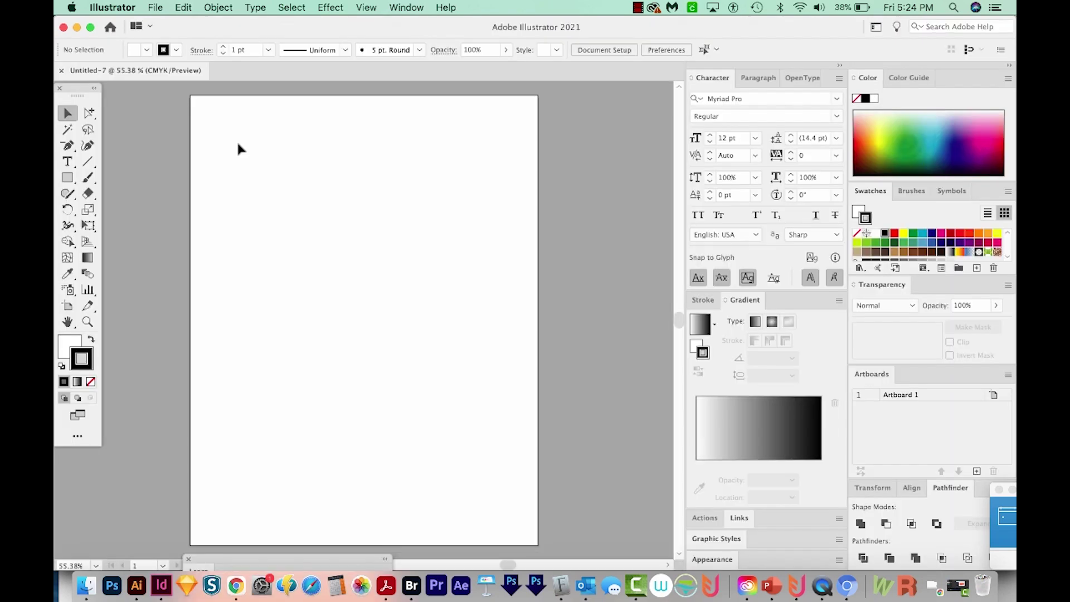
key("t")
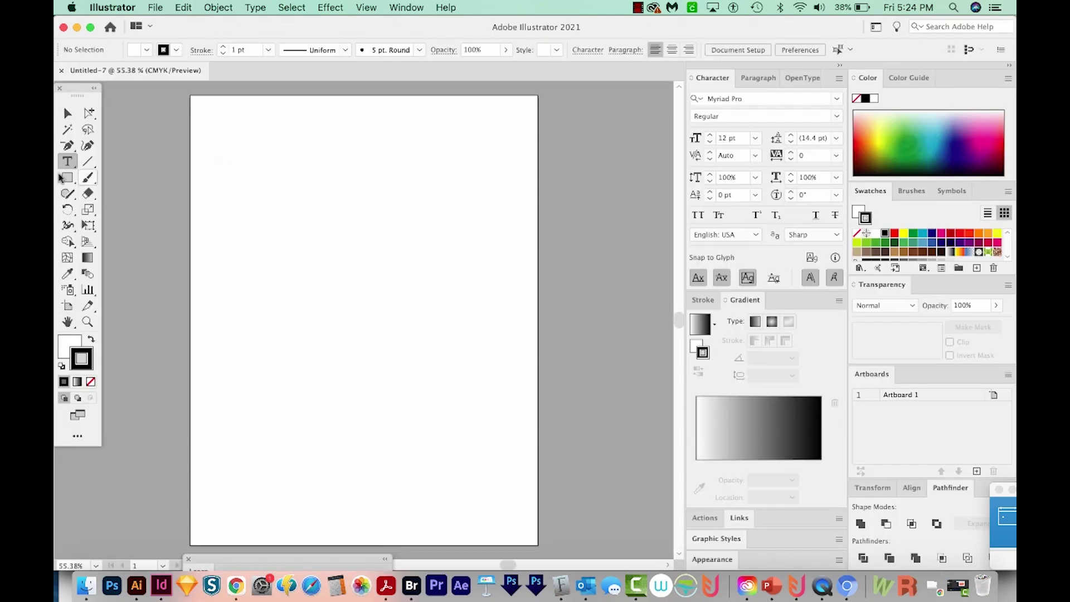
key("Escape")
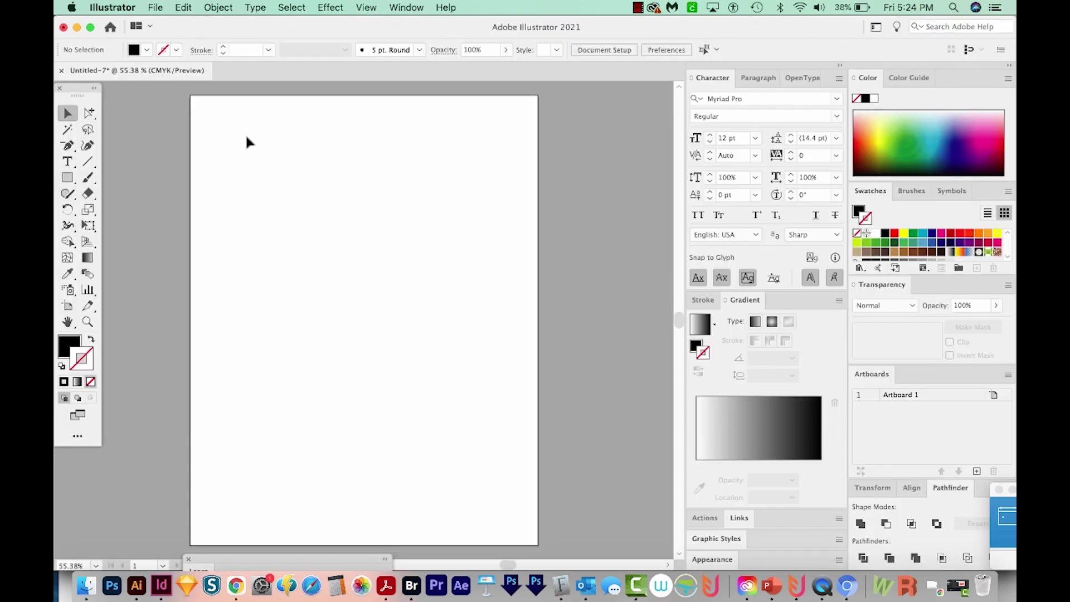
Type 'Work Sans' on the artboard and scale the text up much larger.
key("t")
left_click(266, 148)
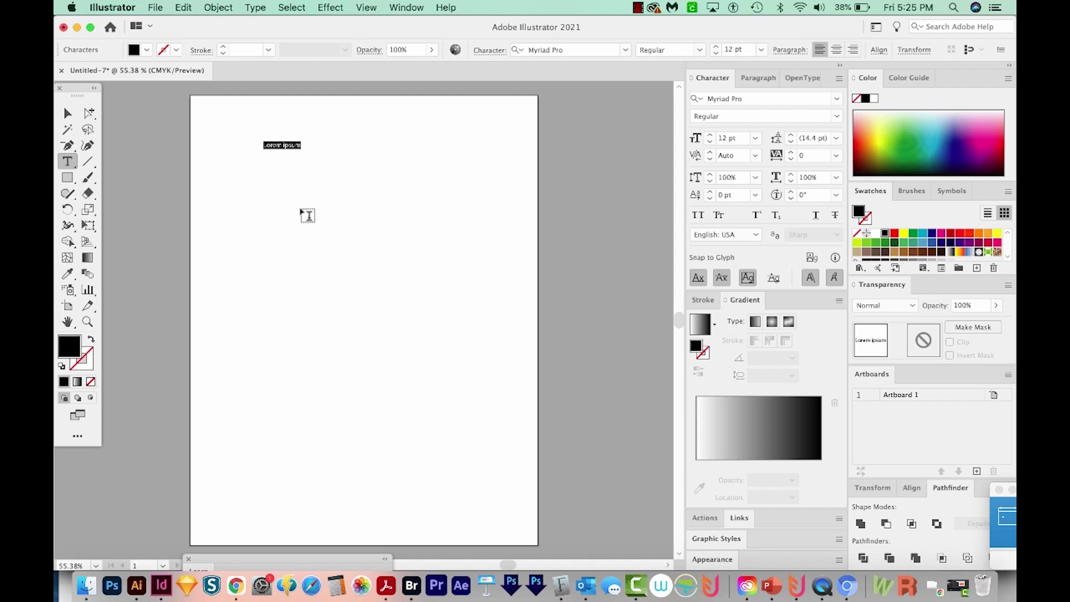
type("Work Sans")
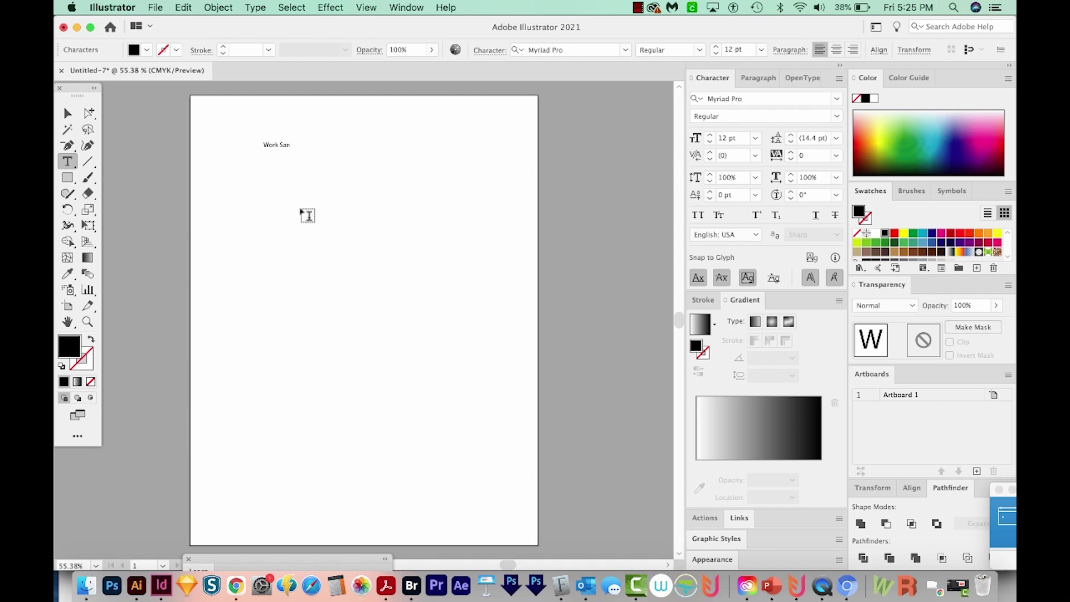
left_click(66, 114)
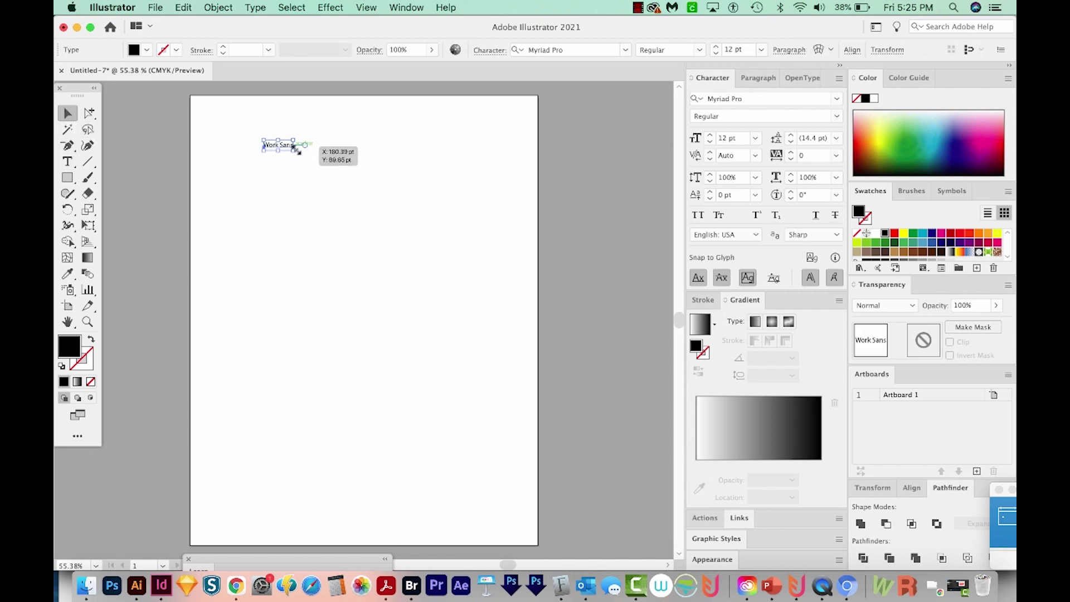
left_click_drag(296, 149, 430, 230)
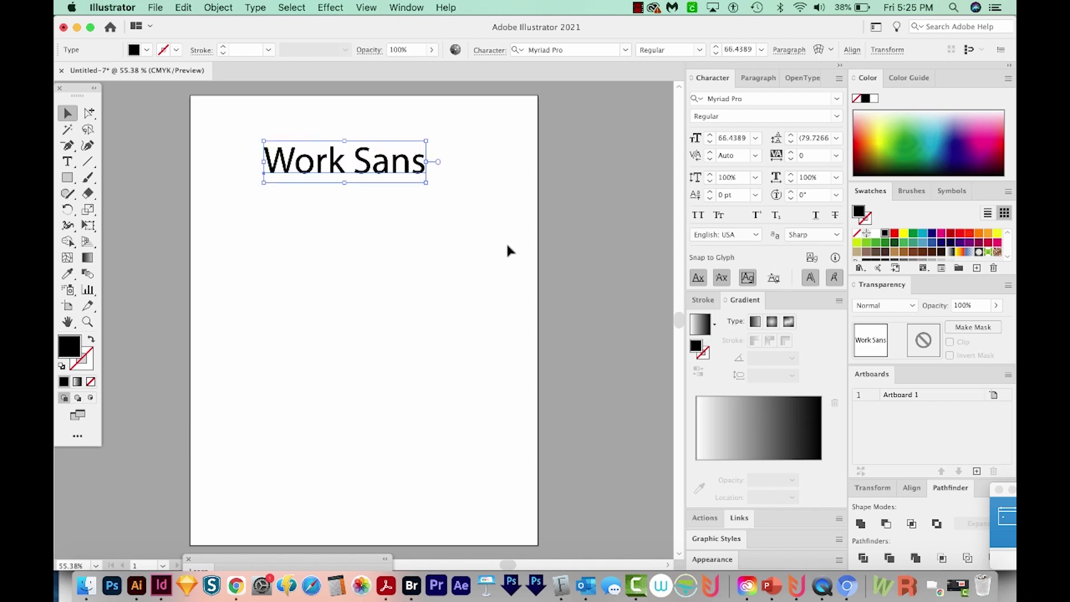
Set the heading in Work Sans SemiBold and nudge it slightly right and down.
left_click(583, 49)
left_click(583, 50)
left_click_drag(507, 49, 510, 50)
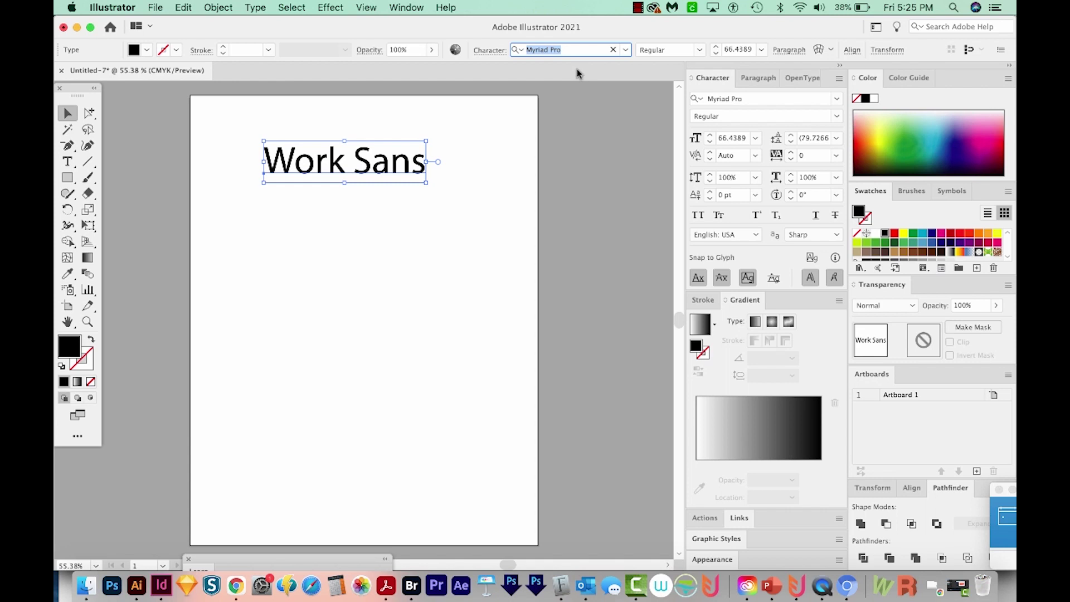
type("work")
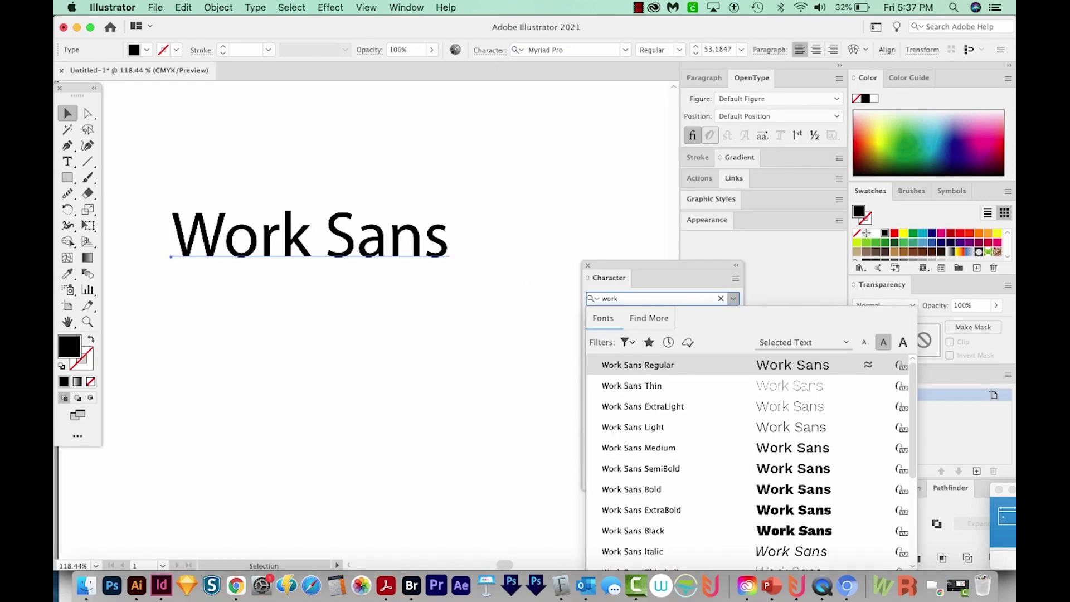
left_click(651, 470)
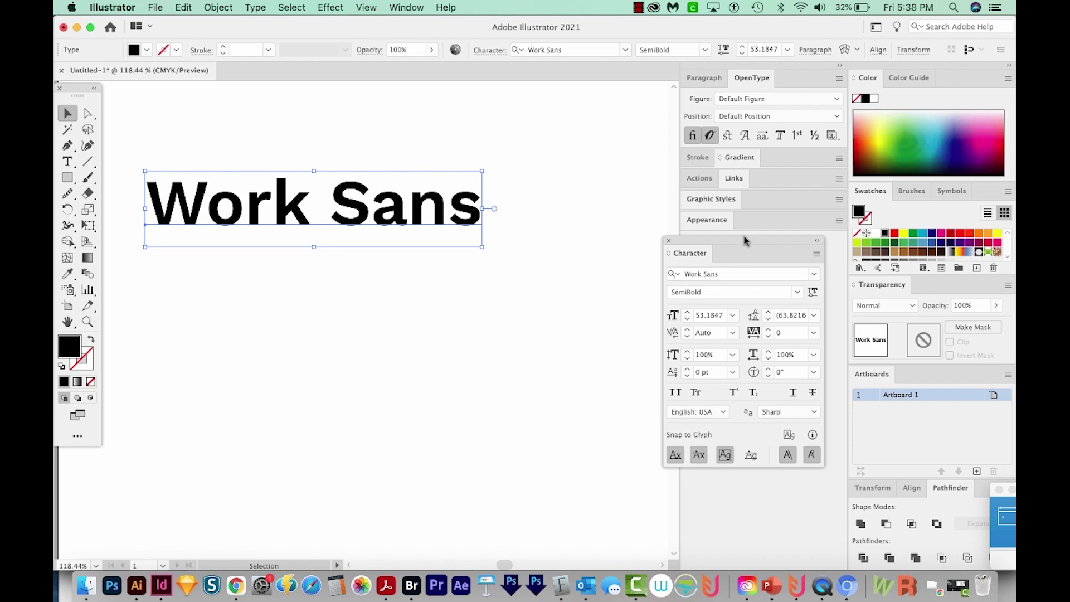
left_click_drag(743, 239, 660, 278)
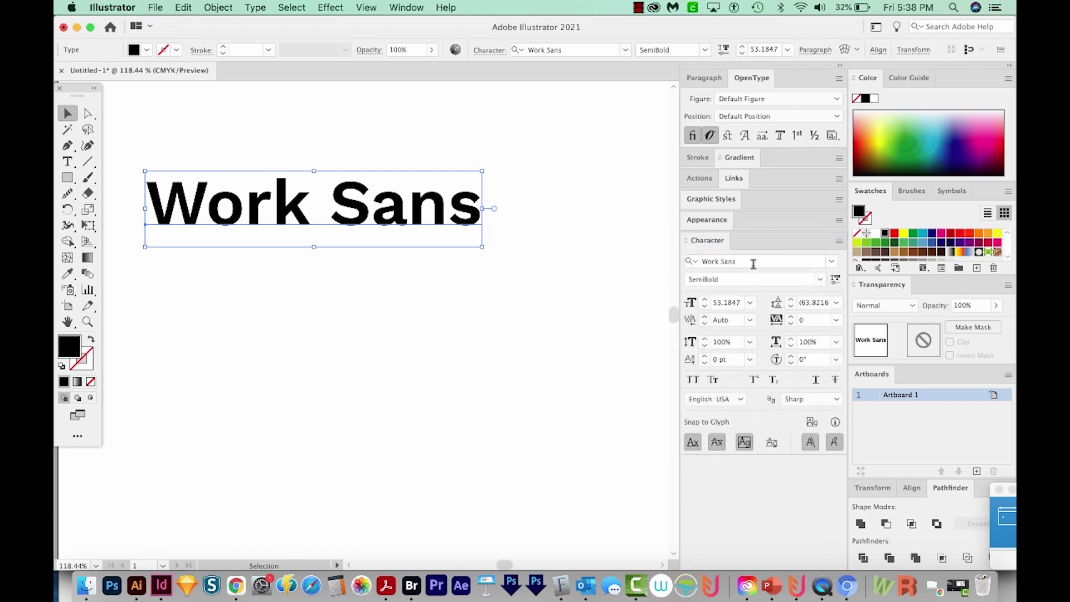
left_click_drag(326, 212, 346, 226)
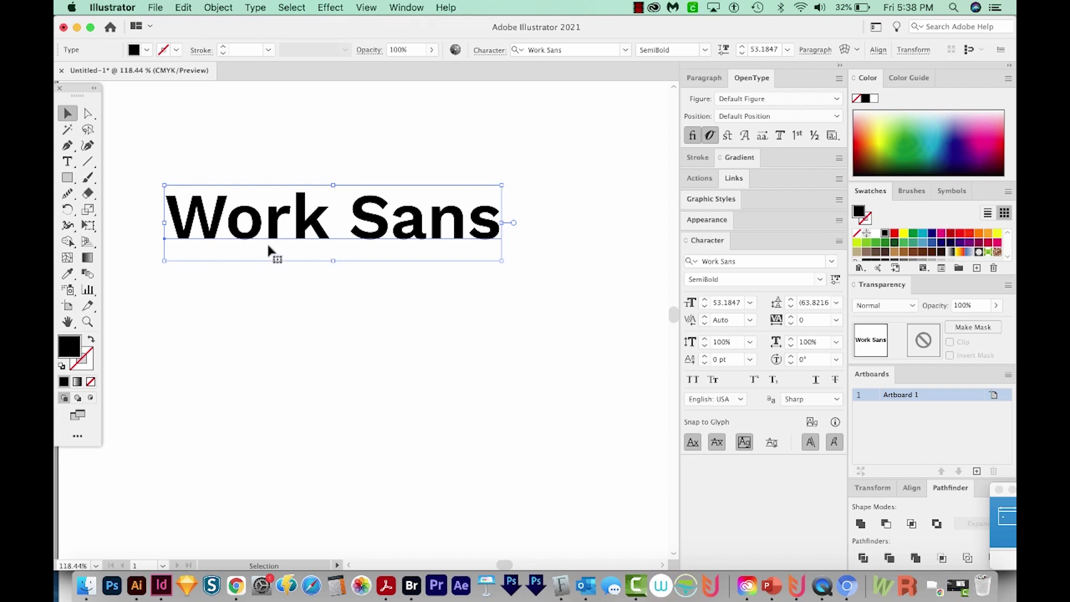
key("shift+t")
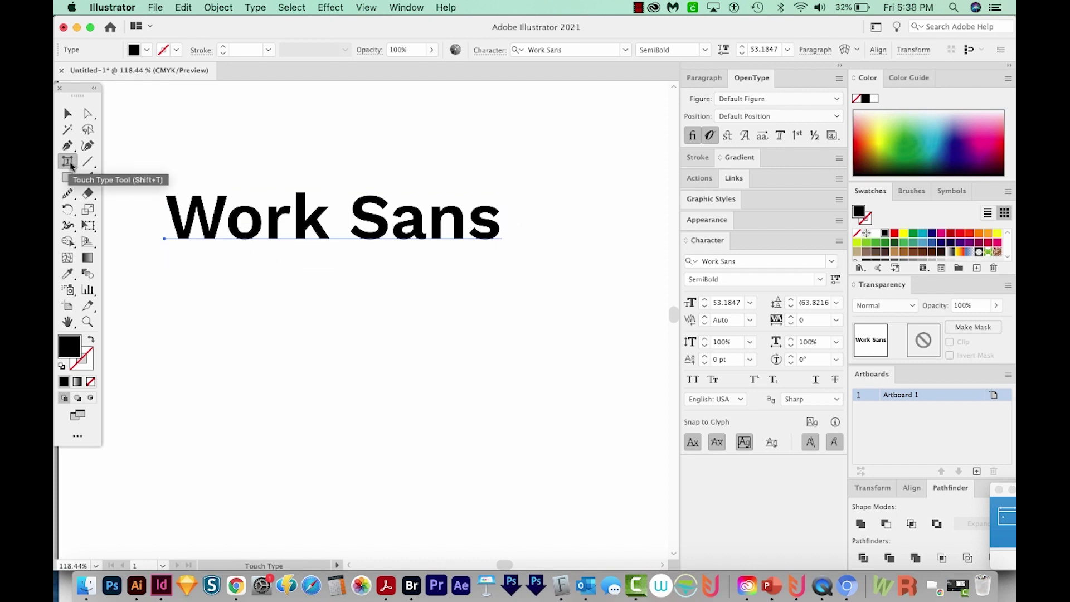
Tilt the W on its own and stretch it taller and narrower.
left_click(161, 234)
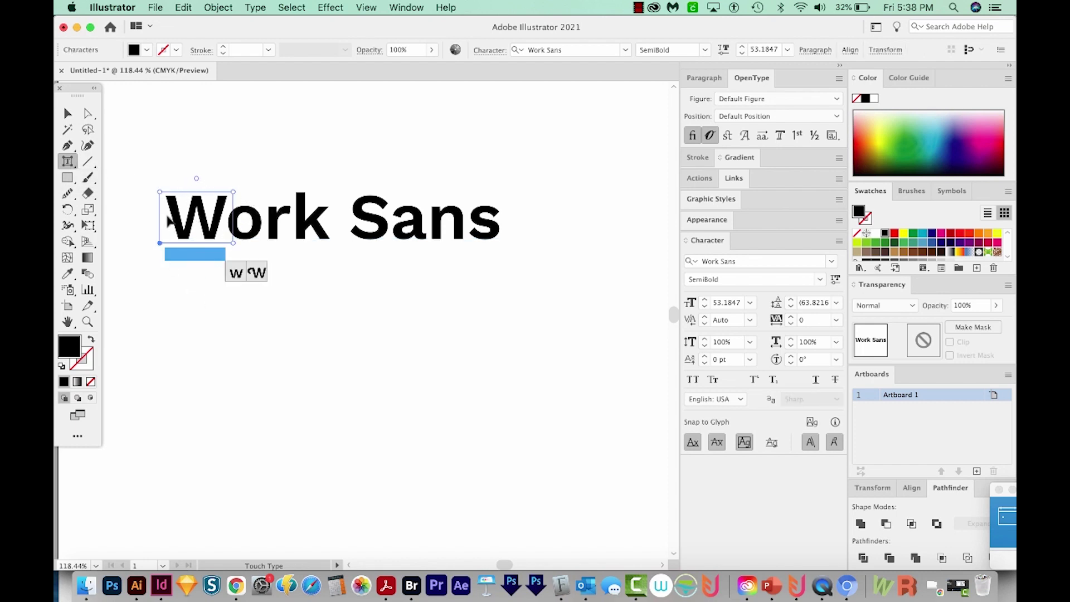
left_click_drag(199, 179, 161, 169)
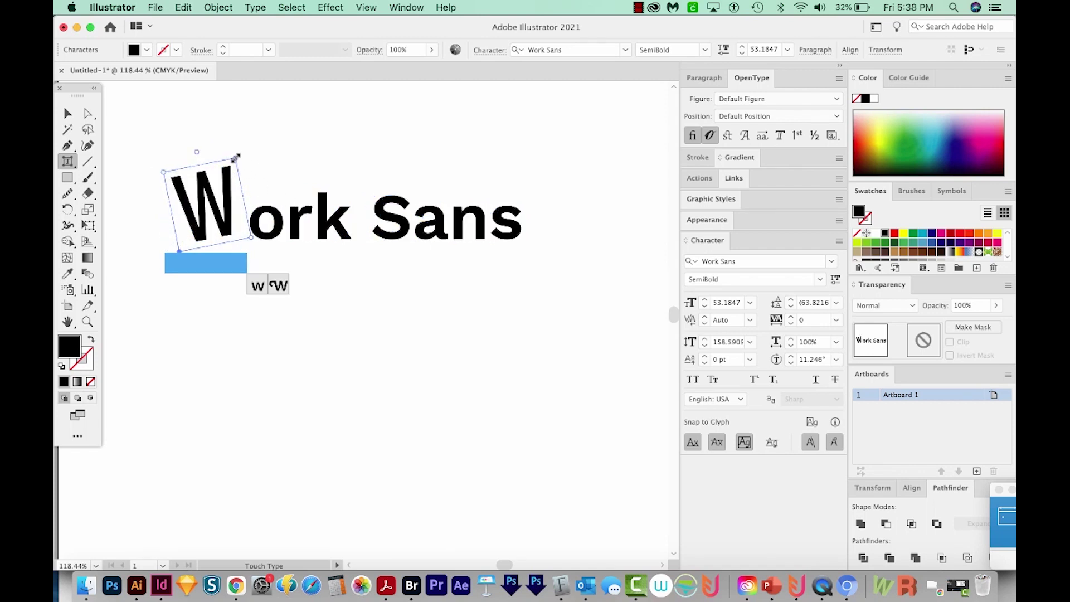
left_click_drag(235, 158, 281, 156)
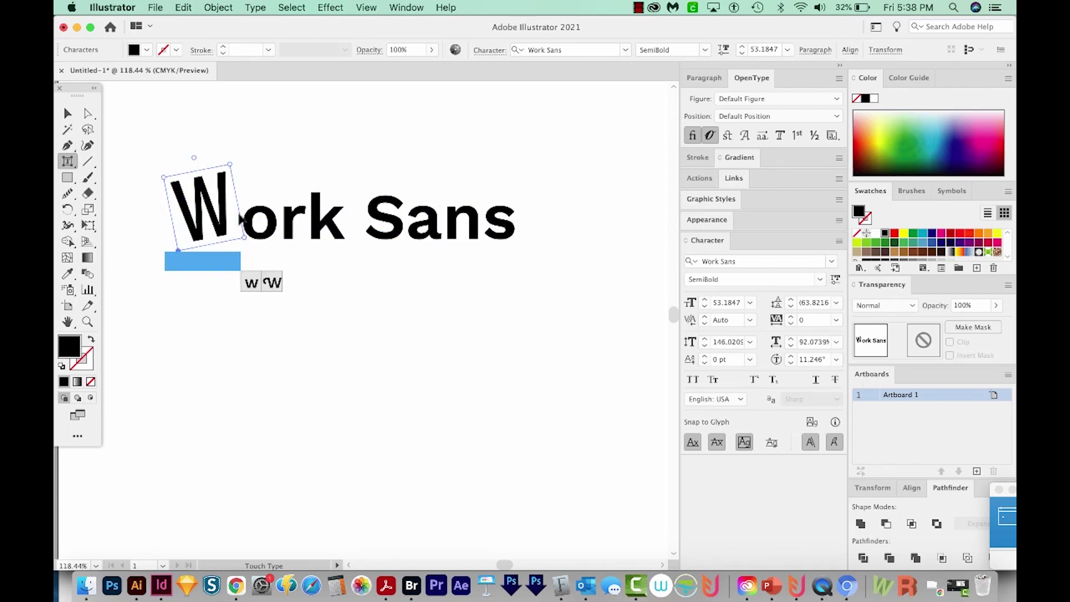
mouse_move(245, 238)
left_mouse_down()
mouse_move(339, 204)
mouse_move(238, 234)
mouse_move(253, 224)
mouse_move(245, 243)
mouse_move(258, 232)
left_mouse_up()
Rotate the o backwards and raise it slightly off the baseline.
left_click(274, 237)
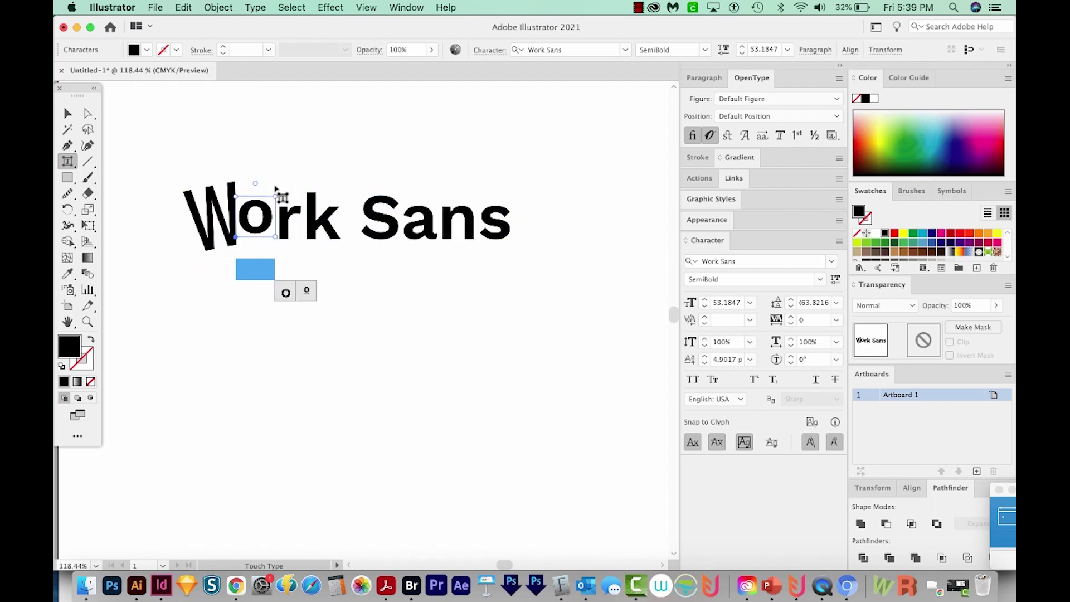
mouse_move(265, 182)
left_mouse_down()
mouse_move(290, 185)
mouse_move(281, 195)
left_mouse_up()
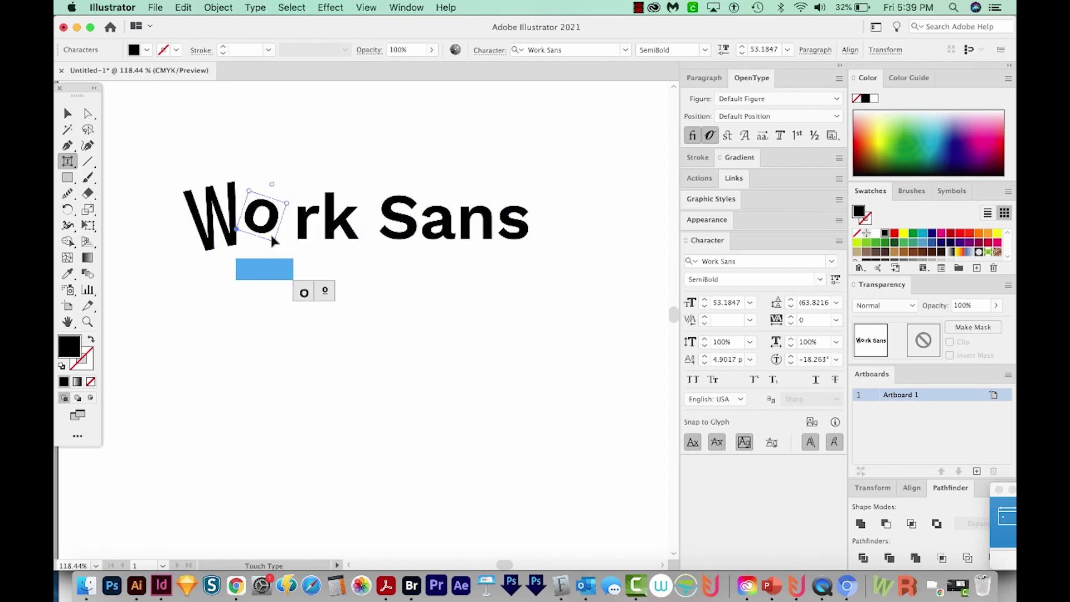
left_click_drag(271, 232, 279, 238)
left_click(299, 232)
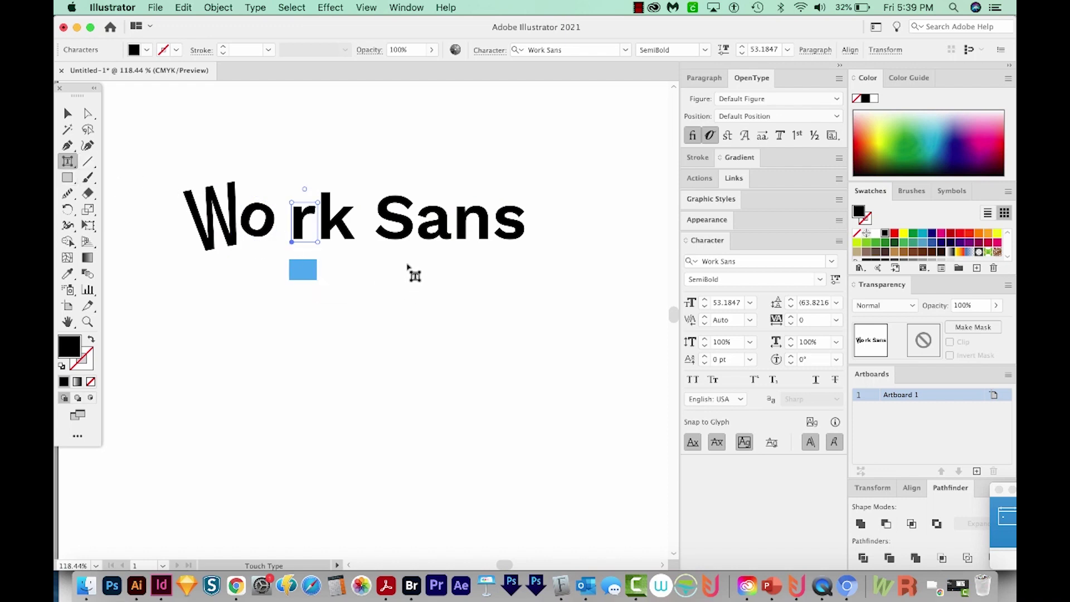
left_click(69, 113)
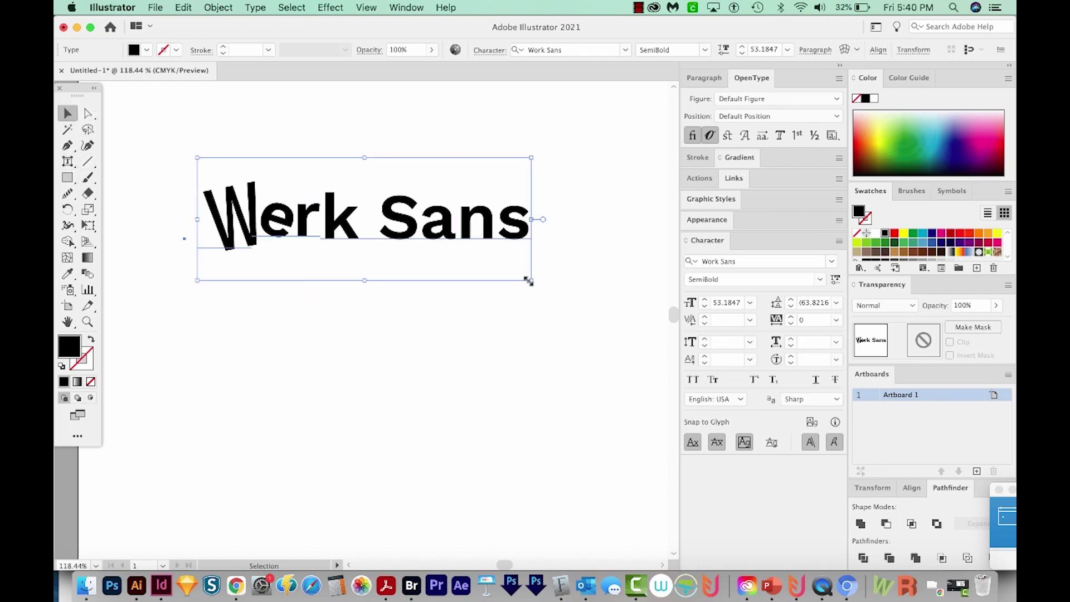
Option-drag a copy of the distorted Work Sans heading above the original, then select the lower one.
mouse_move(532, 281)
left_mouse_down()
mouse_move(609, 329)
mouse_move(506, 277)
mouse_move(599, 366)
mouse_move(548, 340)
mouse_move(532, 281)
left_mouse_up()
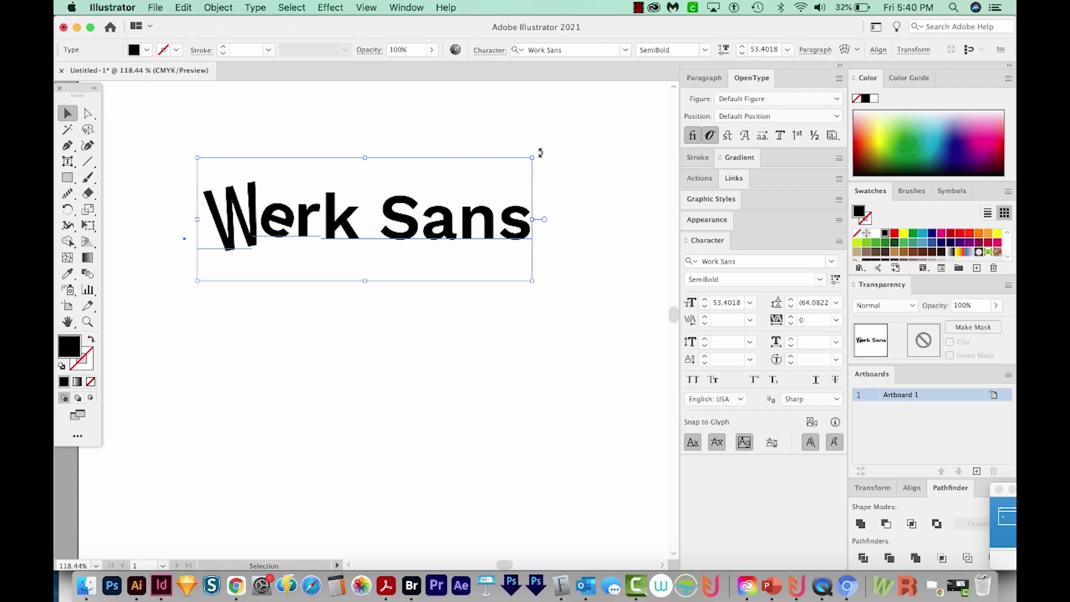
left_click_drag(540, 155, 569, 162)
key("super+z")
scroll(290, 279, "up", 5)
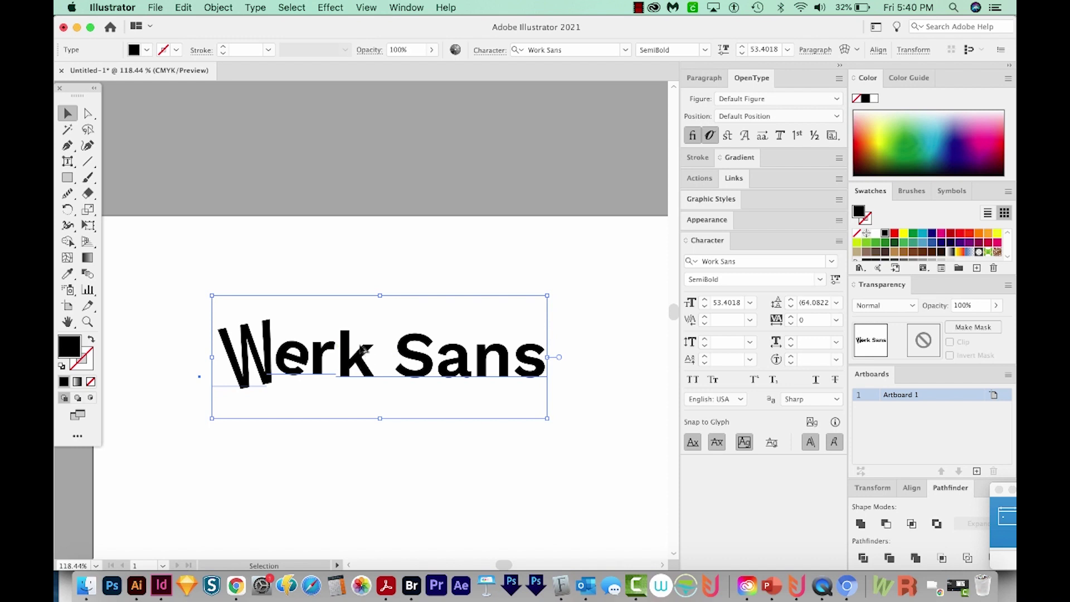
left_click_drag(350, 362, 348, 172)
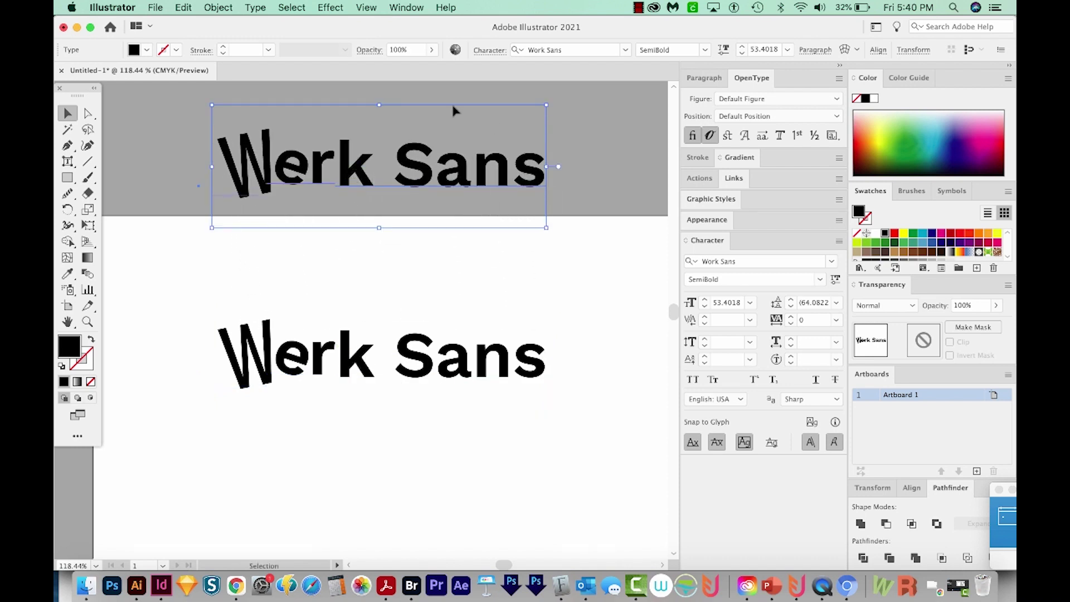
left_click(353, 353)
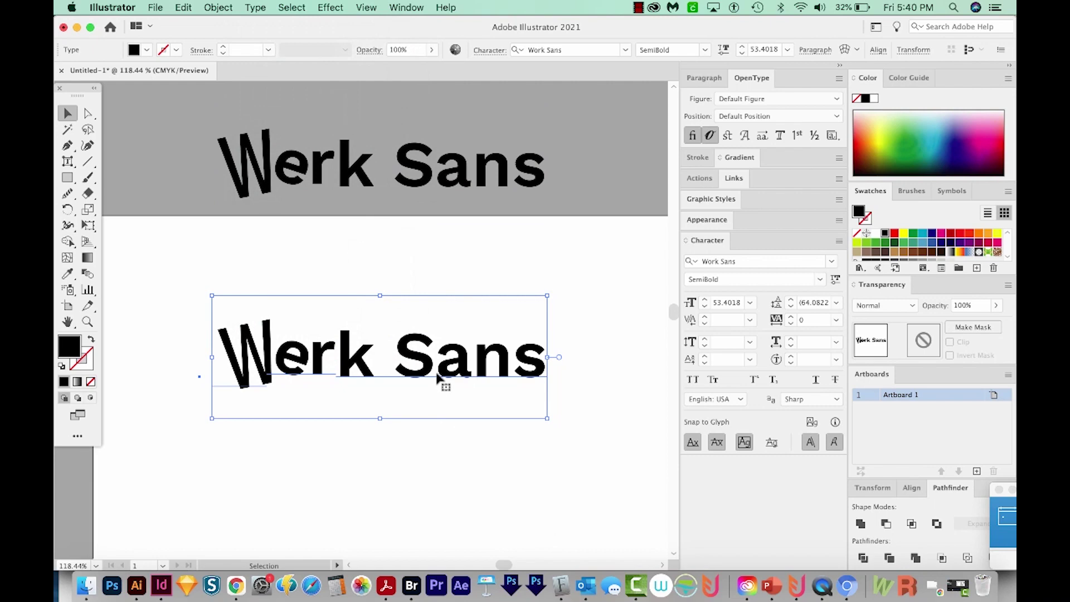
left_click(257, 7)
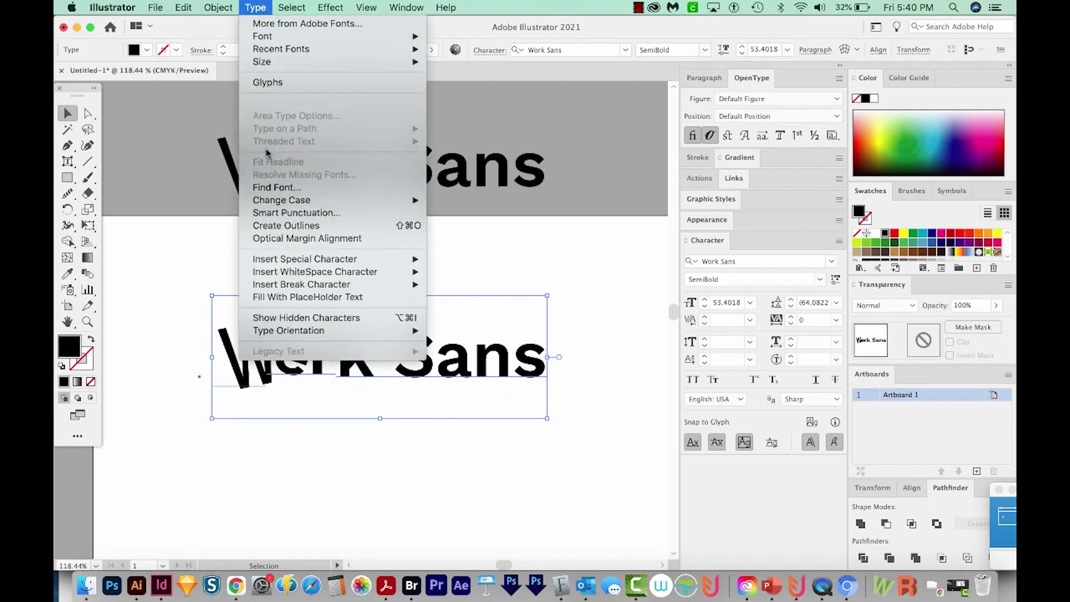
Convert the lower heading to outlines and select it for anchor editing.
left_click(273, 225)
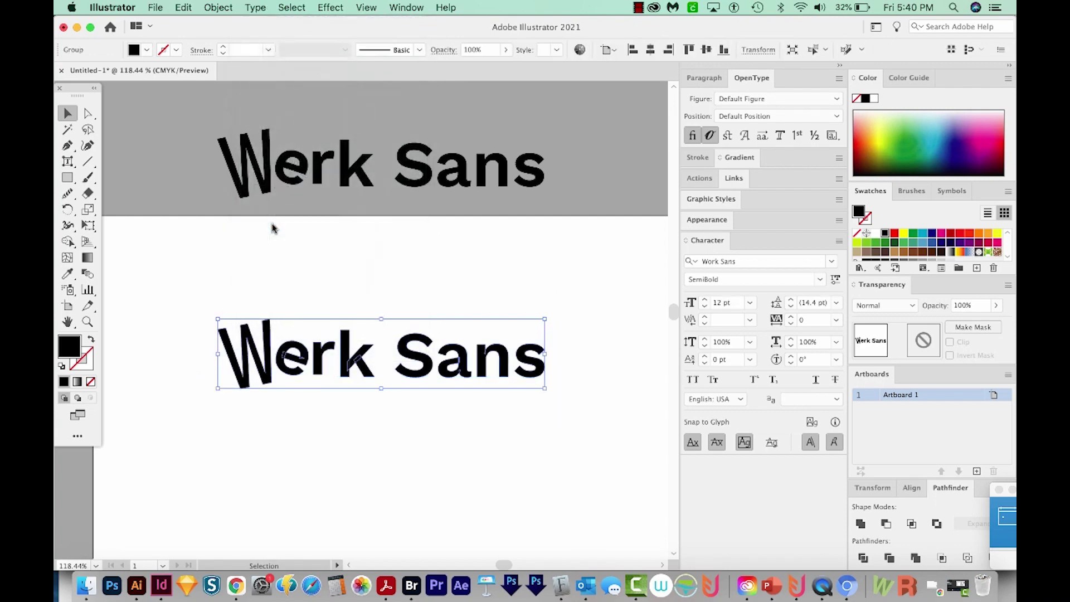
left_click(273, 228)
left_click(87, 113)
left_click(66, 114)
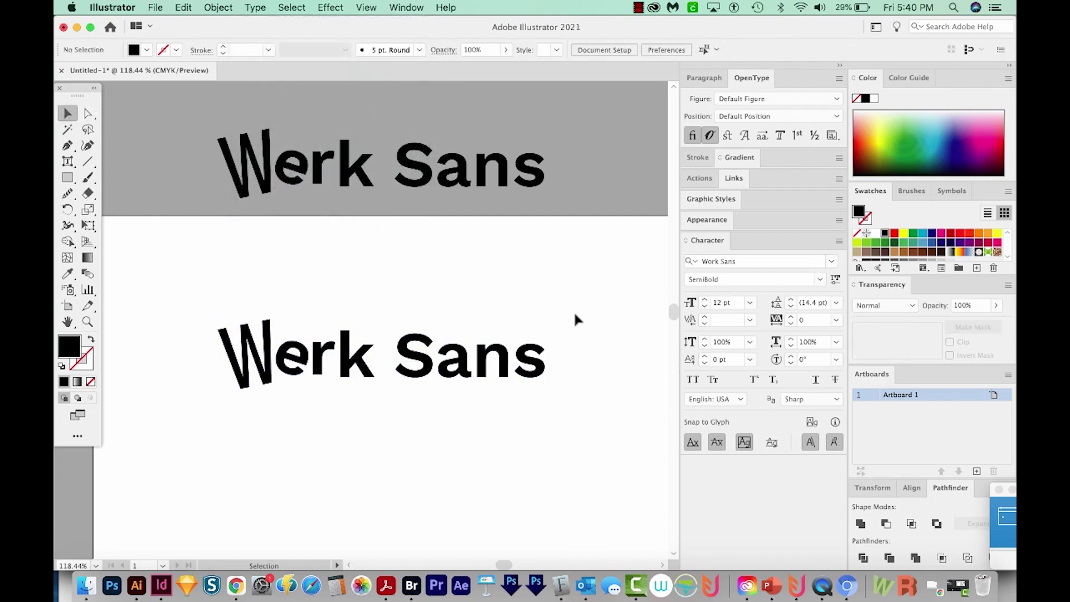
left_click_drag(574, 316, 275, 459)
key("a")
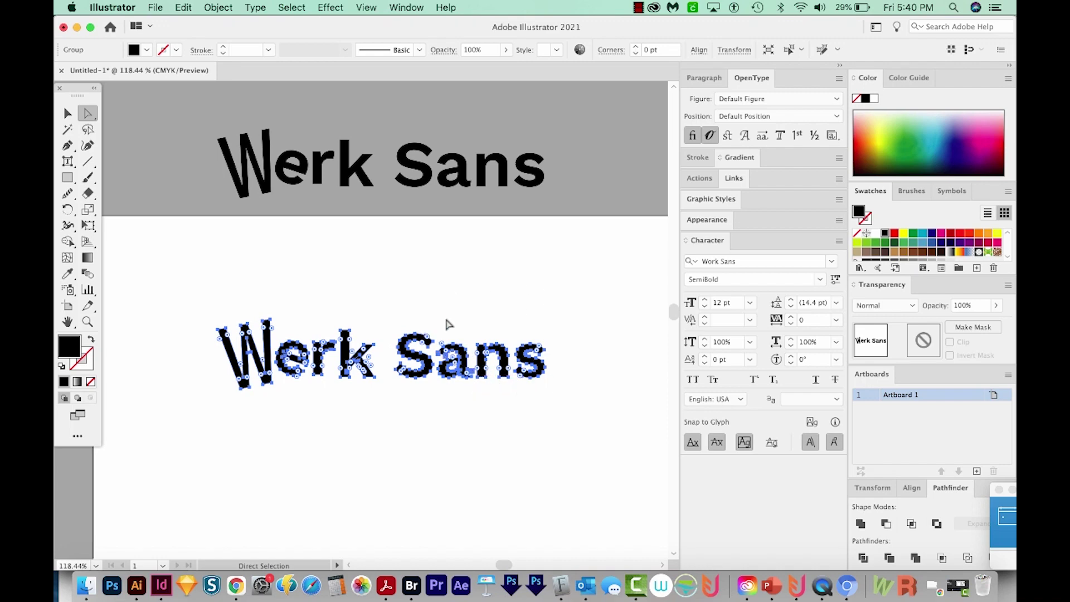
left_click(427, 292)
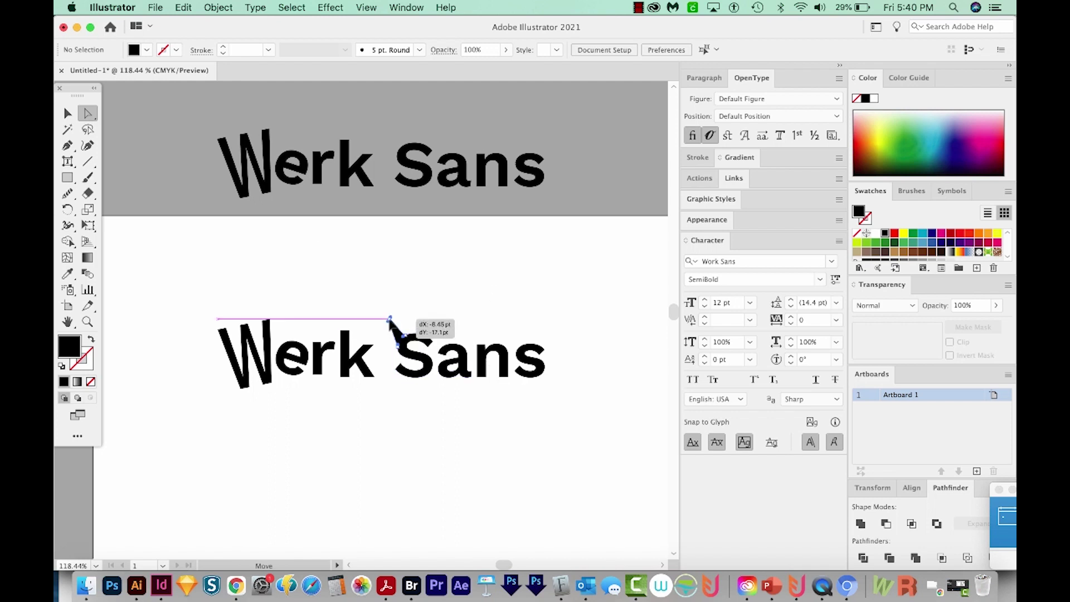
Pull the top of the S up and right and smooth it into a raised blob.
left_click_drag(407, 340, 446, 329)
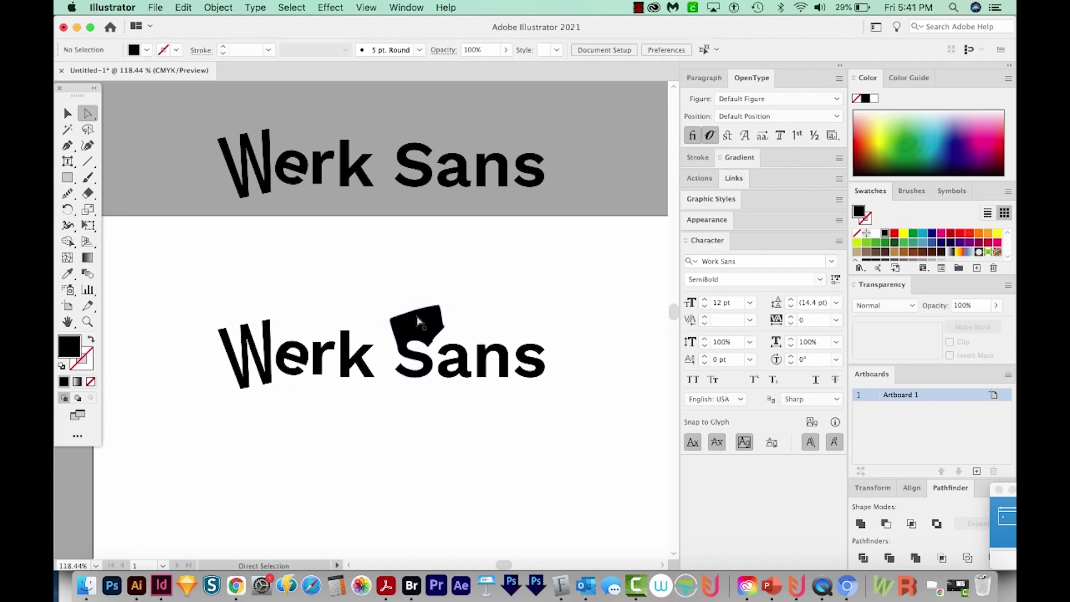
left_click(68, 193)
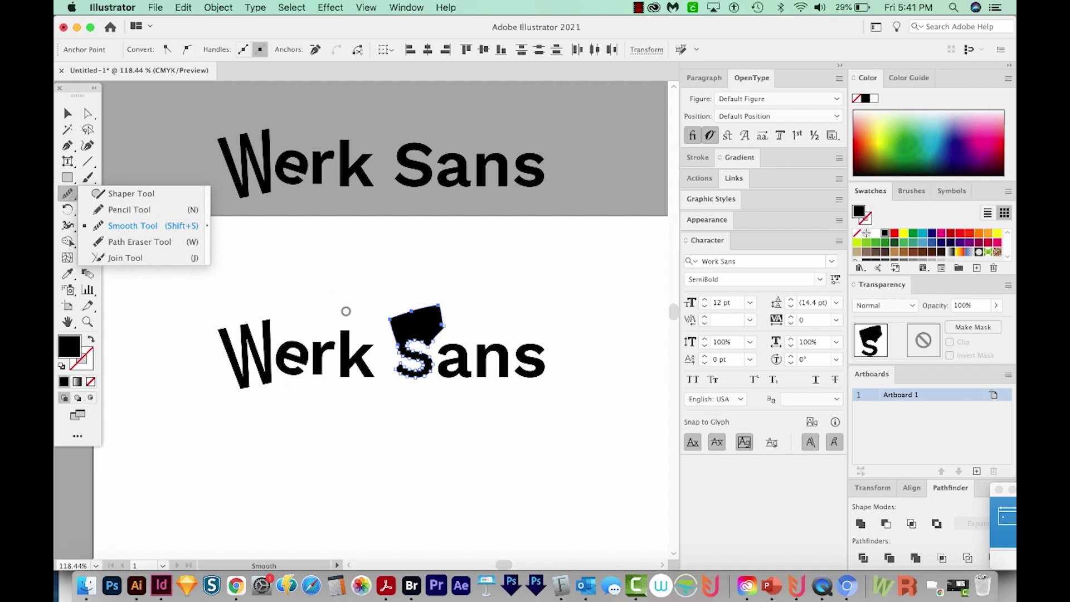
mouse_move(432, 311)
left_mouse_down()
mouse_move(377, 327)
mouse_move(415, 305)
mouse_move(477, 307)
mouse_move(440, 323)
mouse_move(436, 307)
mouse_move(431, 338)
mouse_move(447, 318)
mouse_move(436, 297)
mouse_move(442, 326)
left_mouse_up()
key("v")
left_click(447, 439)
scroll(447, 438, "down", 3)
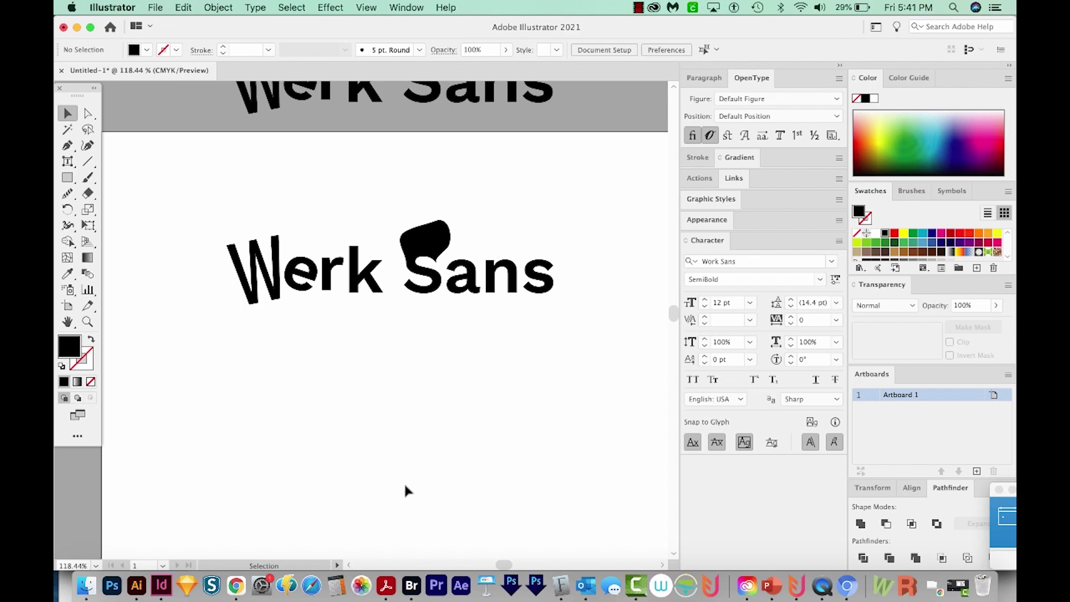
key("super+Tab")
Search Google for 'adobe fonts' and go to the Adobe Fonts website.
left_click(418, 230)
type("adobe fonts")
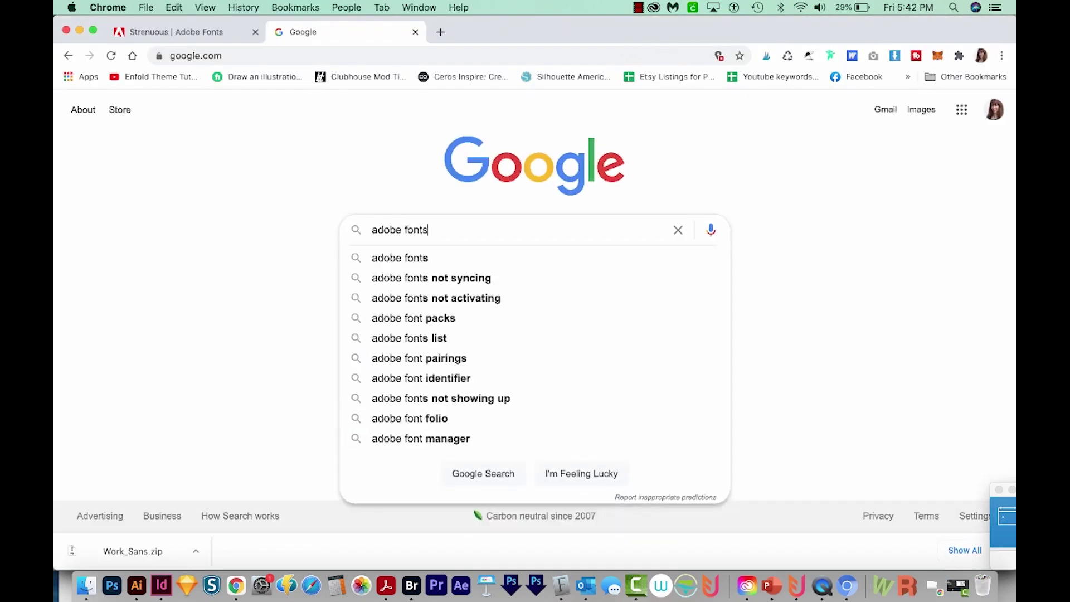
key("Return")
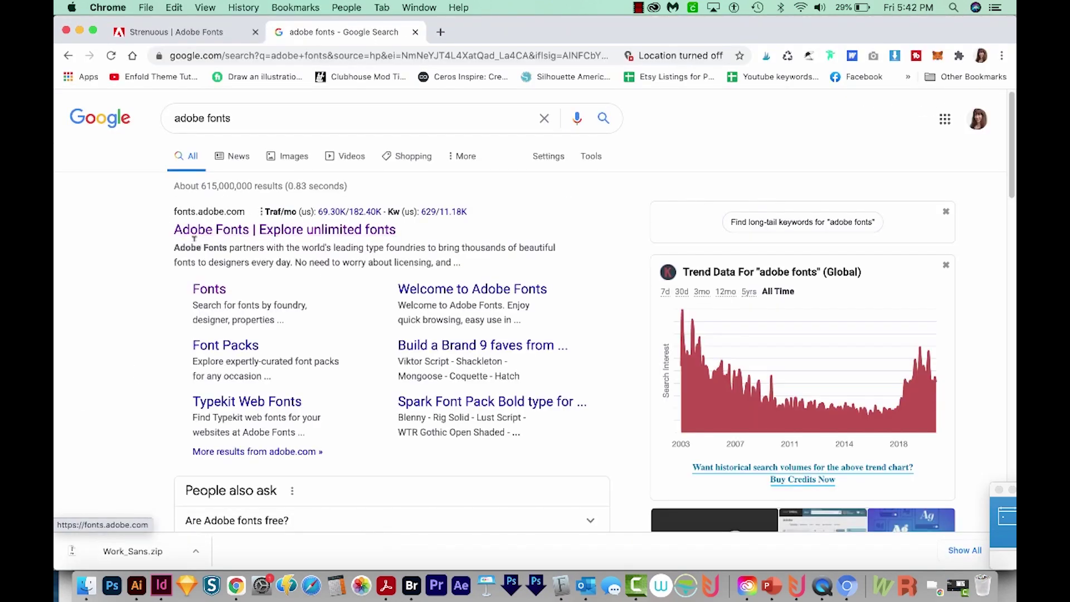
left_click(212, 232)
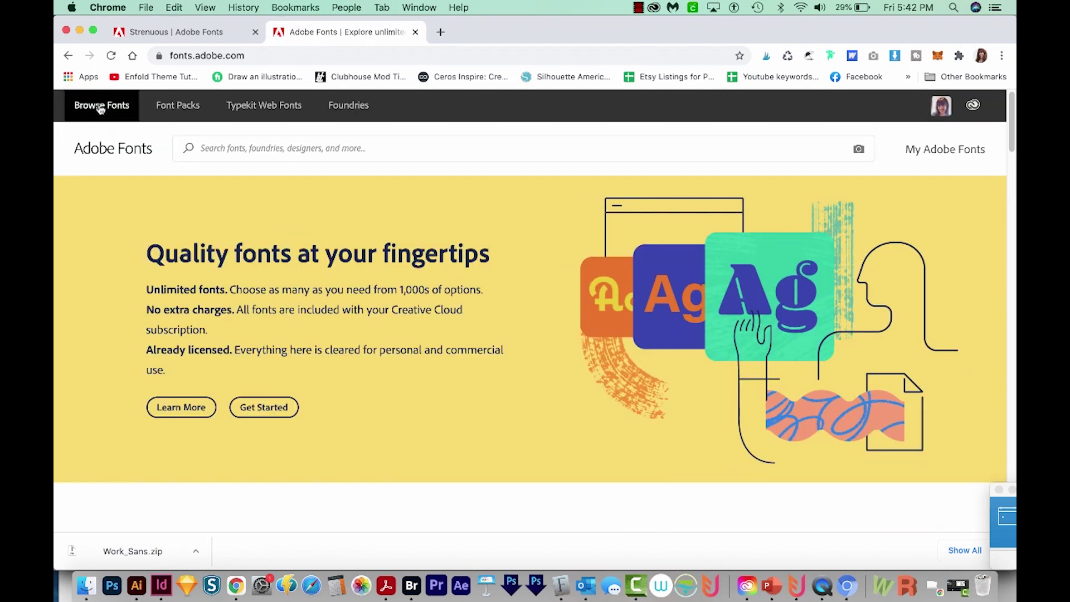
Browse fonts filtered by the Calligraphic tag and open the Ed's Market family.
left_click(100, 109)
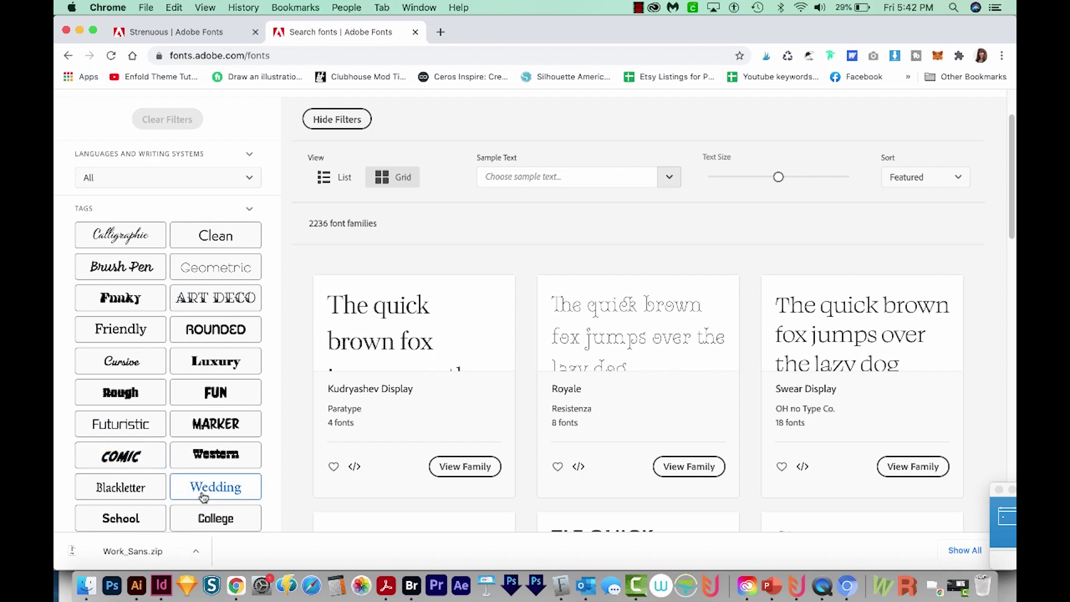
scroll(204, 498, "down", 4)
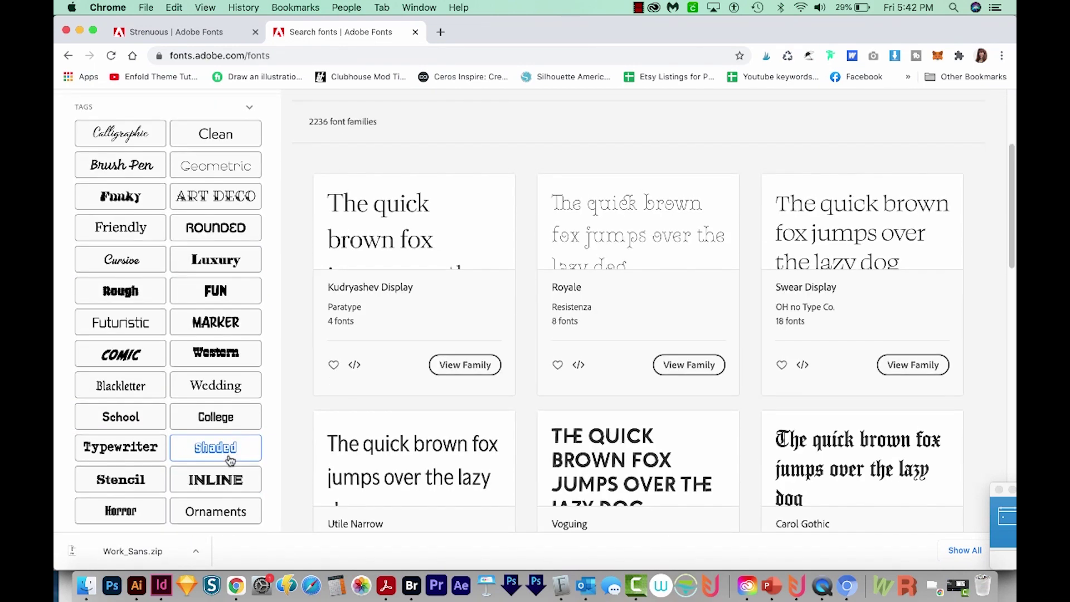
left_click(123, 136)
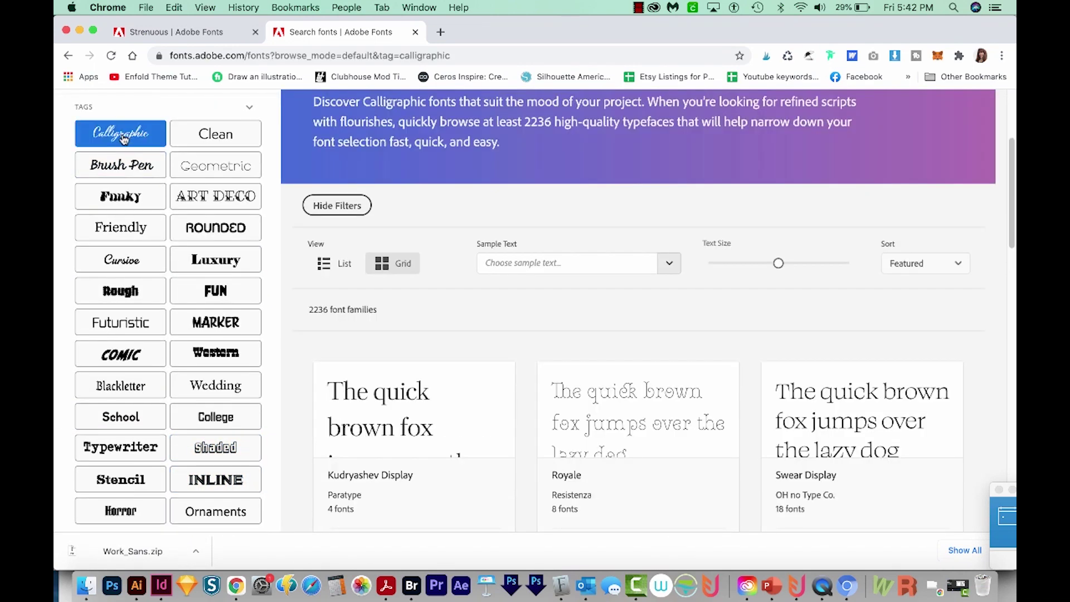
scroll(710, 267, "down", 10)
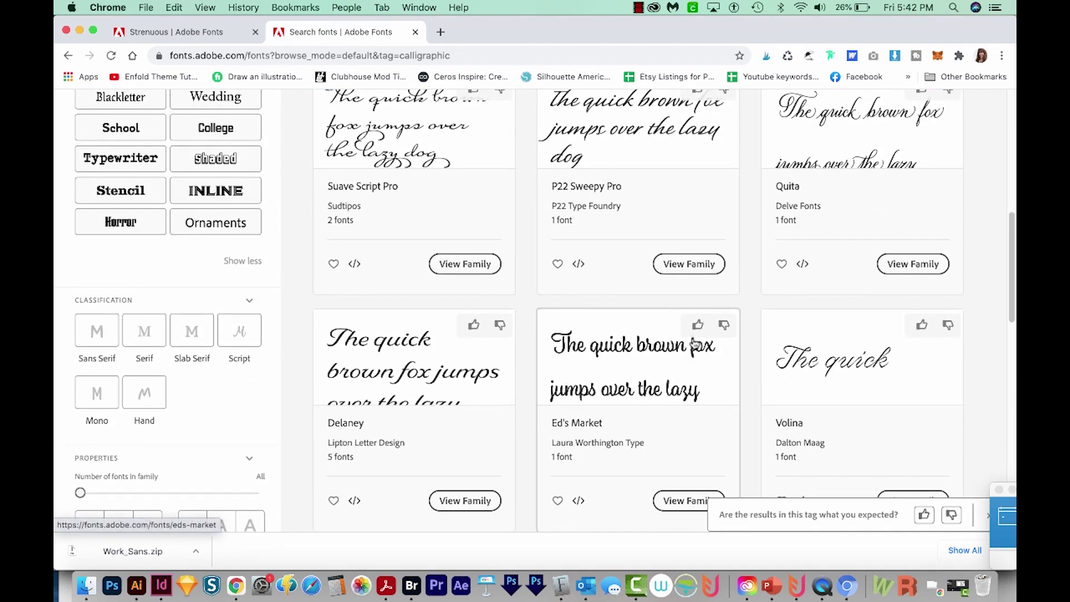
scroll(695, 343, "down", 2)
left_click(695, 458)
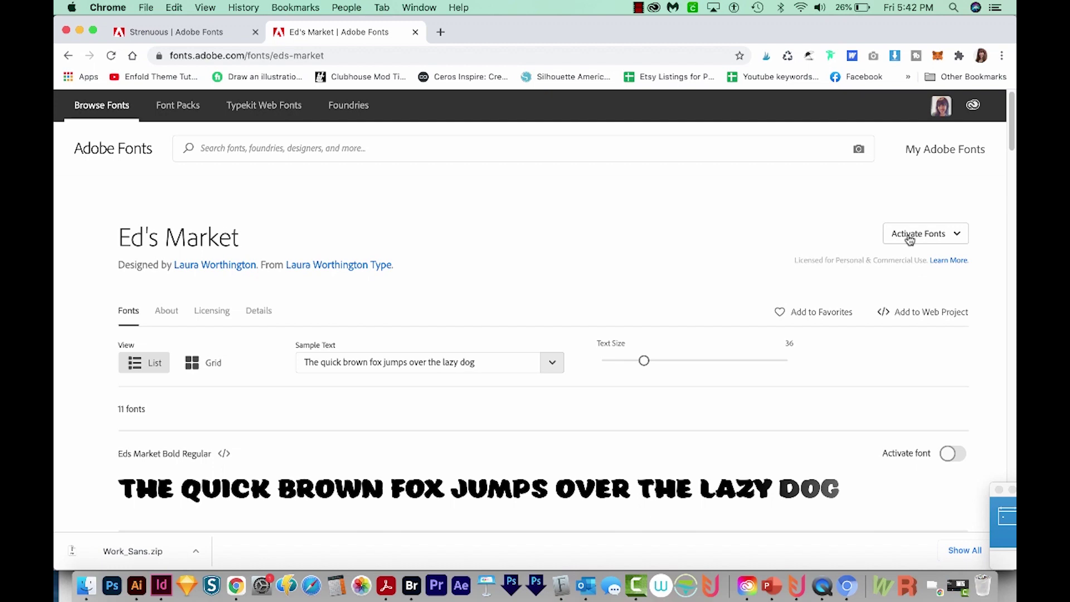
Activate the Eds Market Bold Script style and dismiss the confirmation.
left_click(910, 239)
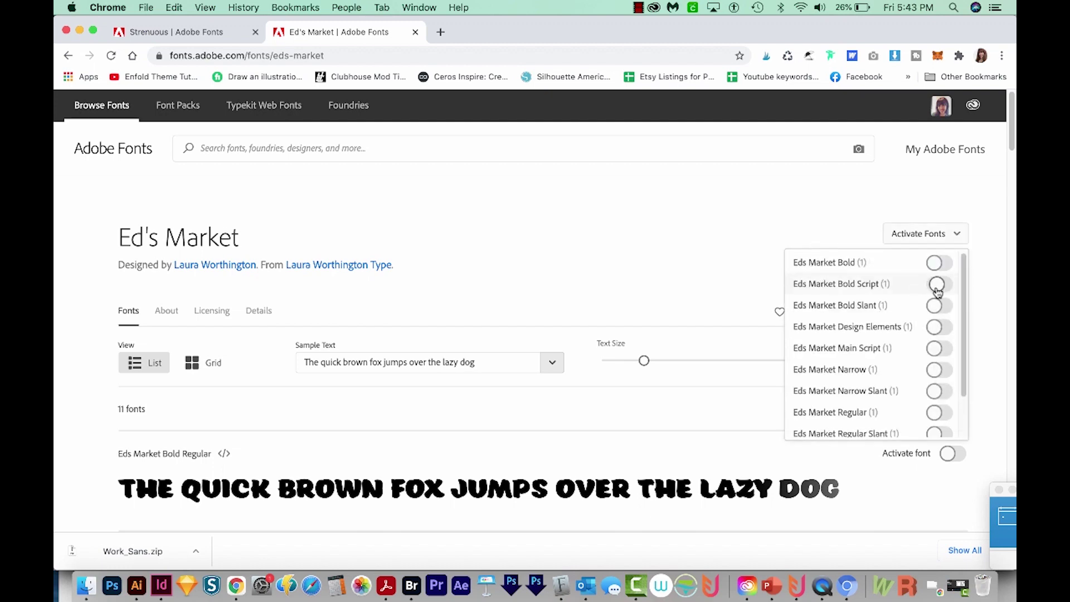
left_click(937, 284)
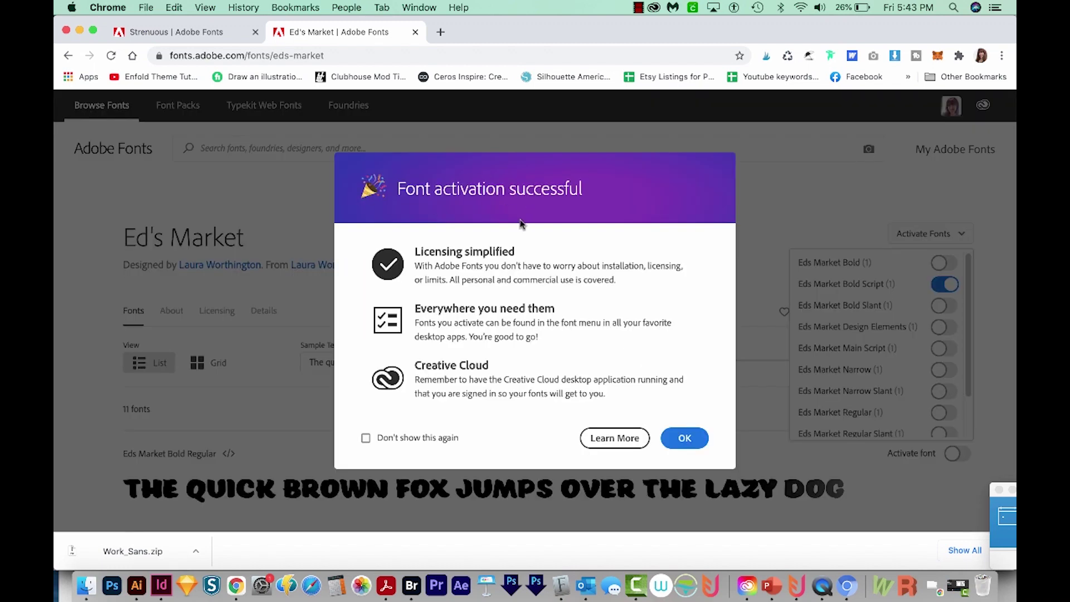
left_click(698, 439)
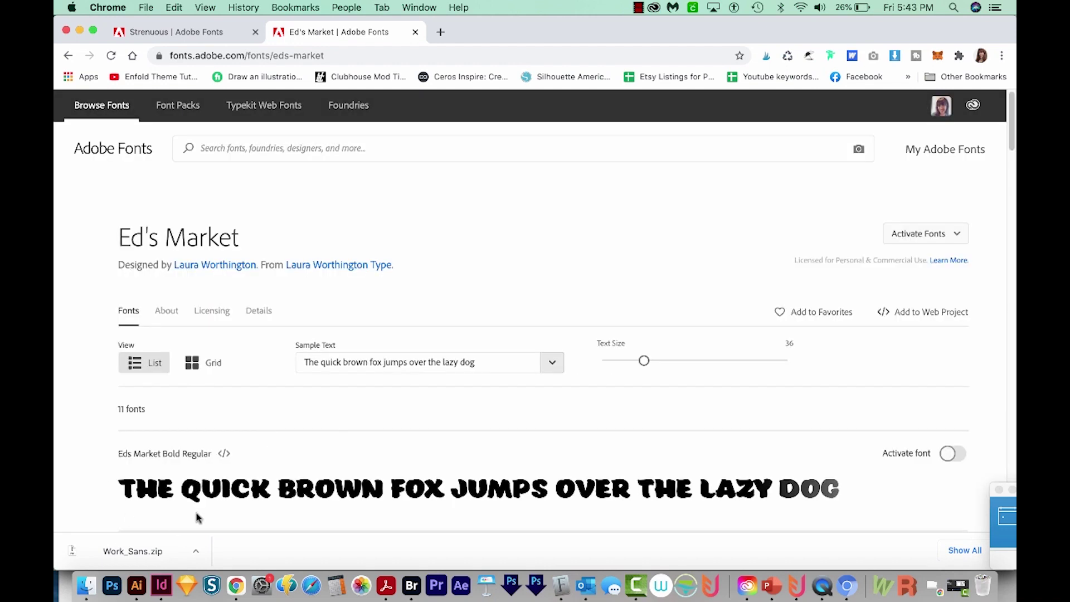
Add a 'Hello' text line, enlarge it to about 82 pt, and place it under the heading.
left_click(136, 592)
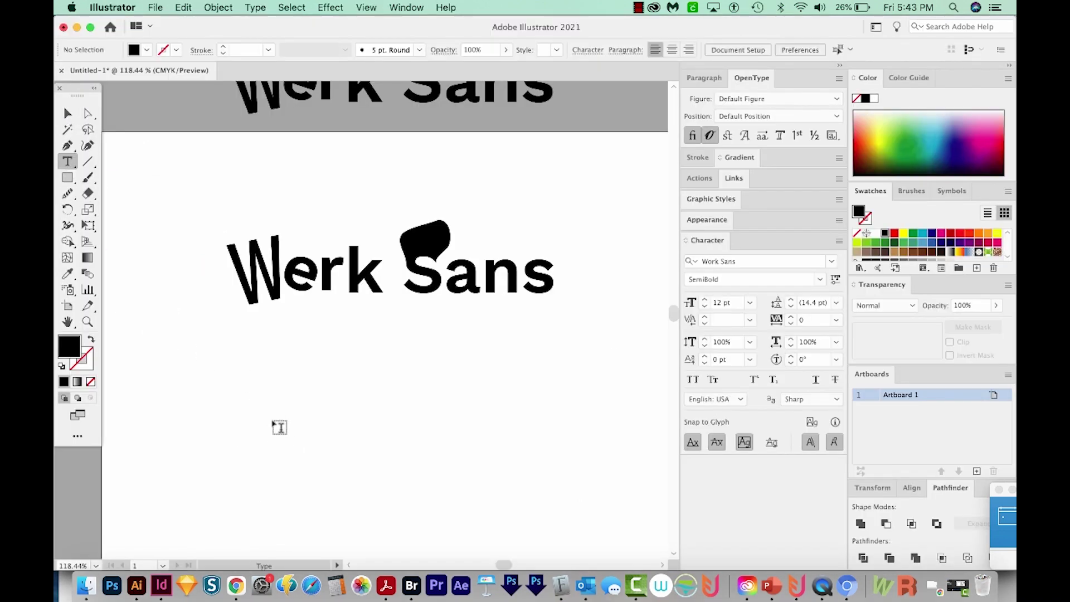
left_click(276, 424)
type("T")
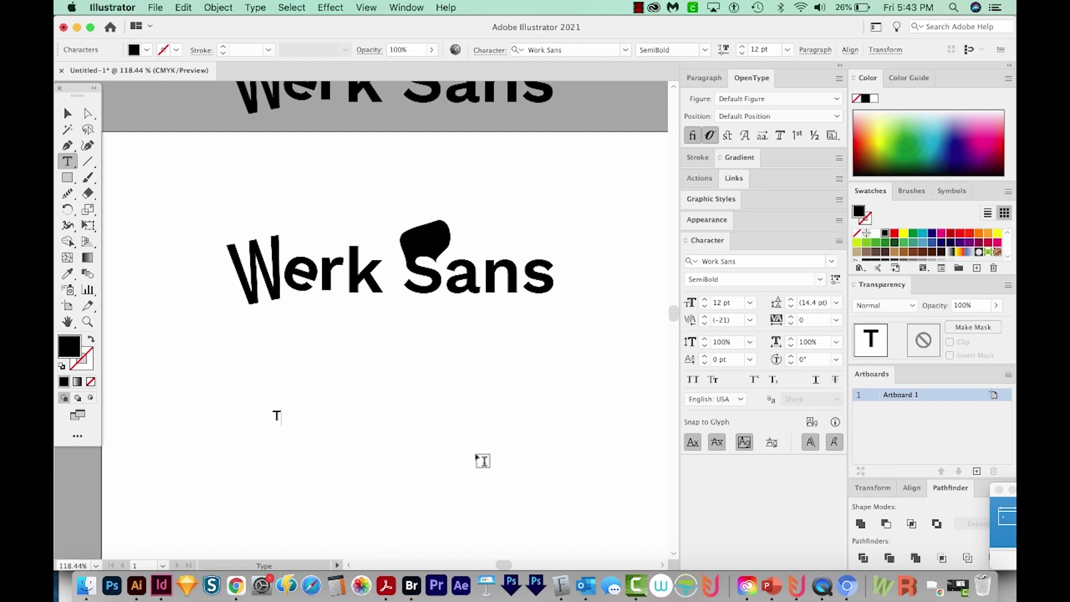
key("BackSpace")
type("Hello")
key("Escape")
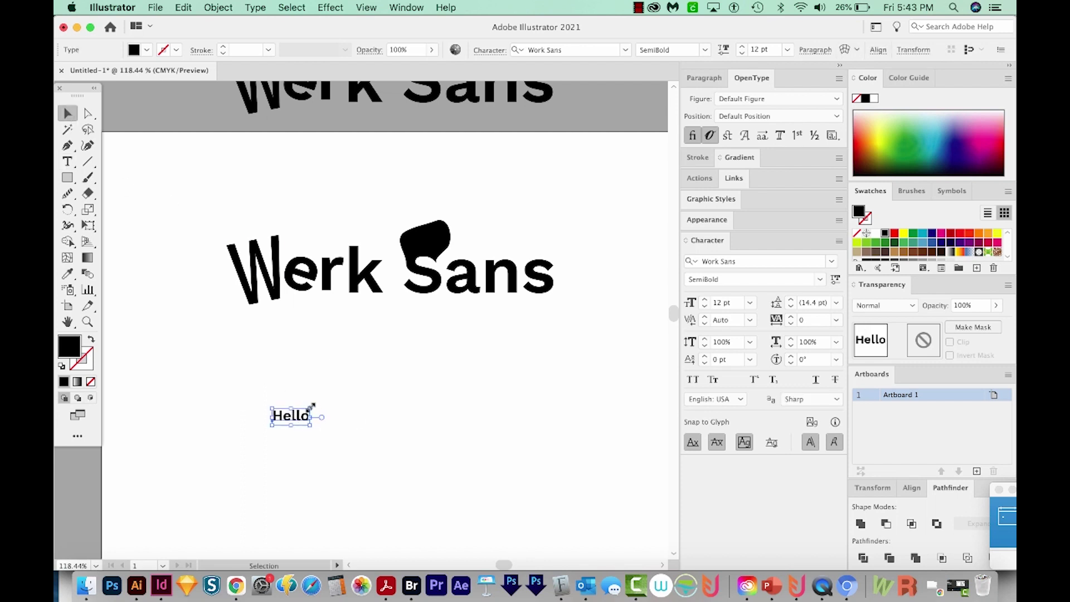
left_click_drag(312, 407, 638, 308)
left_click_drag(465, 371, 441, 413)
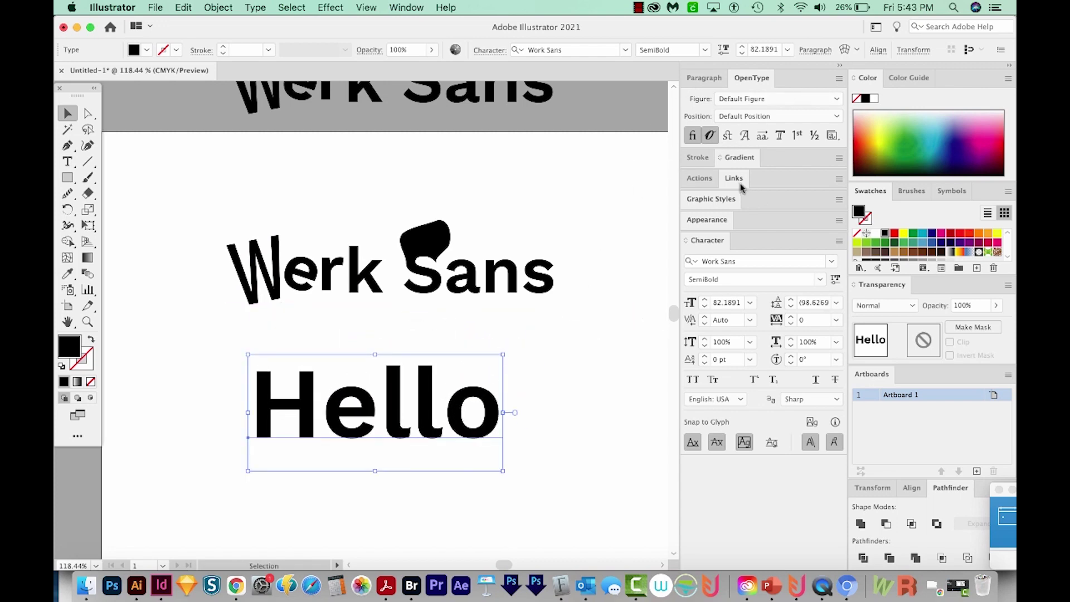
Set the Hello text's font to Eds Market Bold Script in the Character panel.
key("super+t")
key("super+t")
left_click(759, 262)
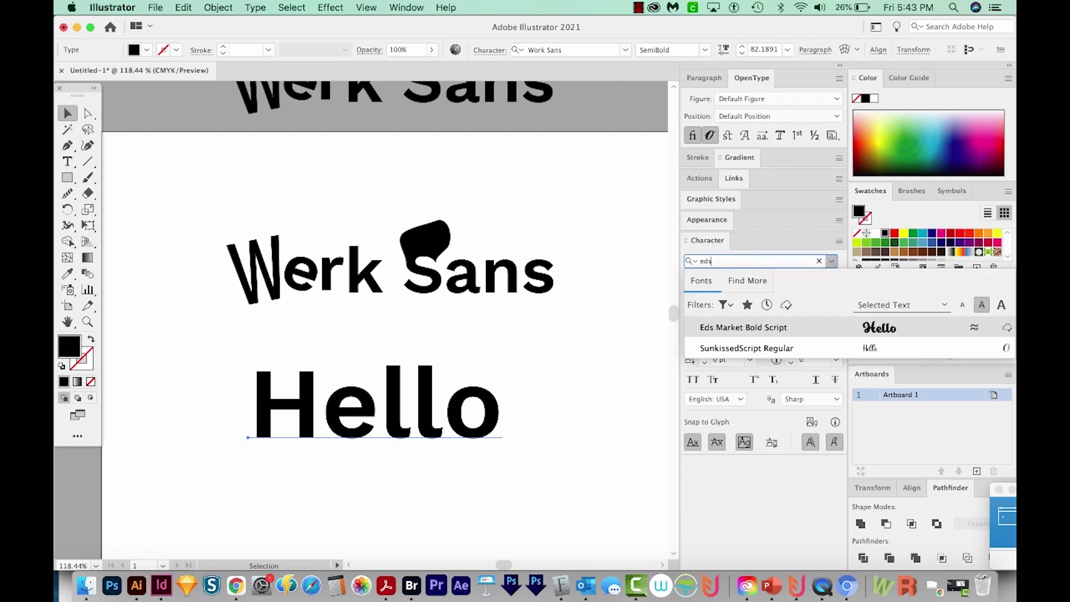
type("eds")
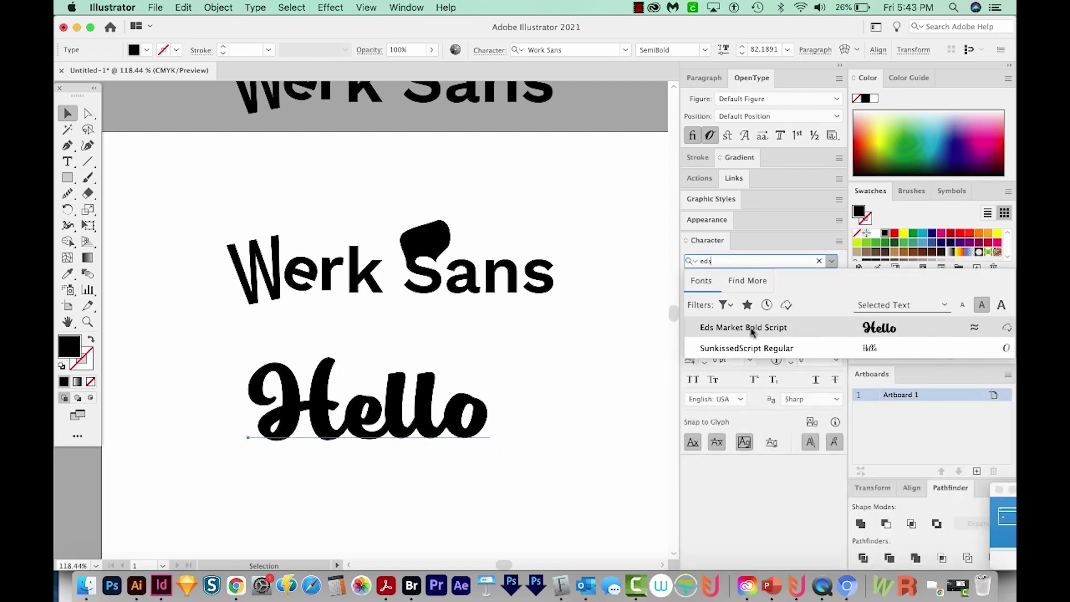
left_click(753, 331)
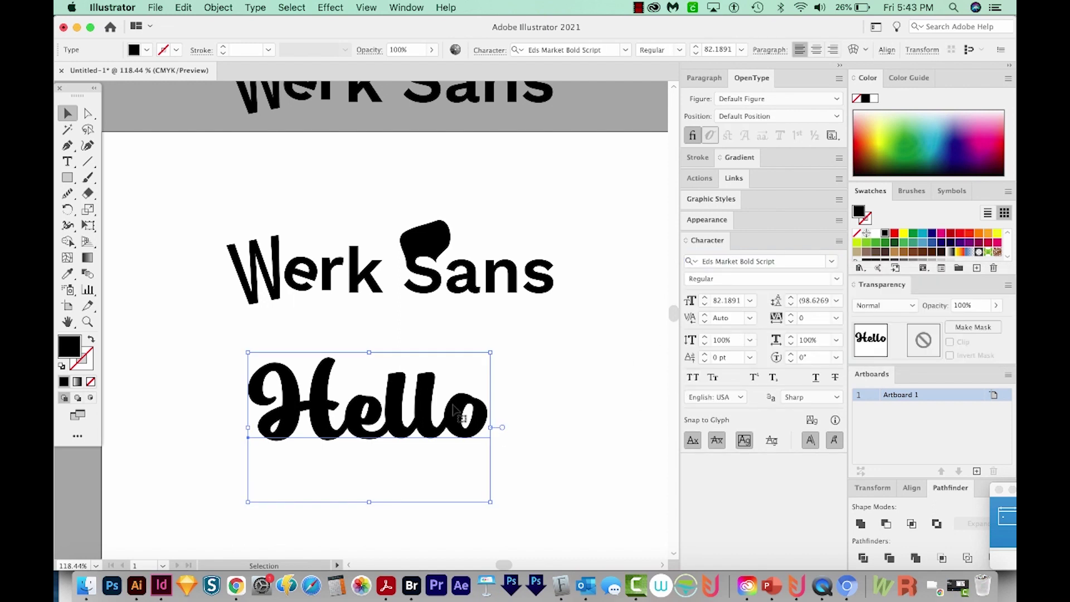
left_click(473, 438)
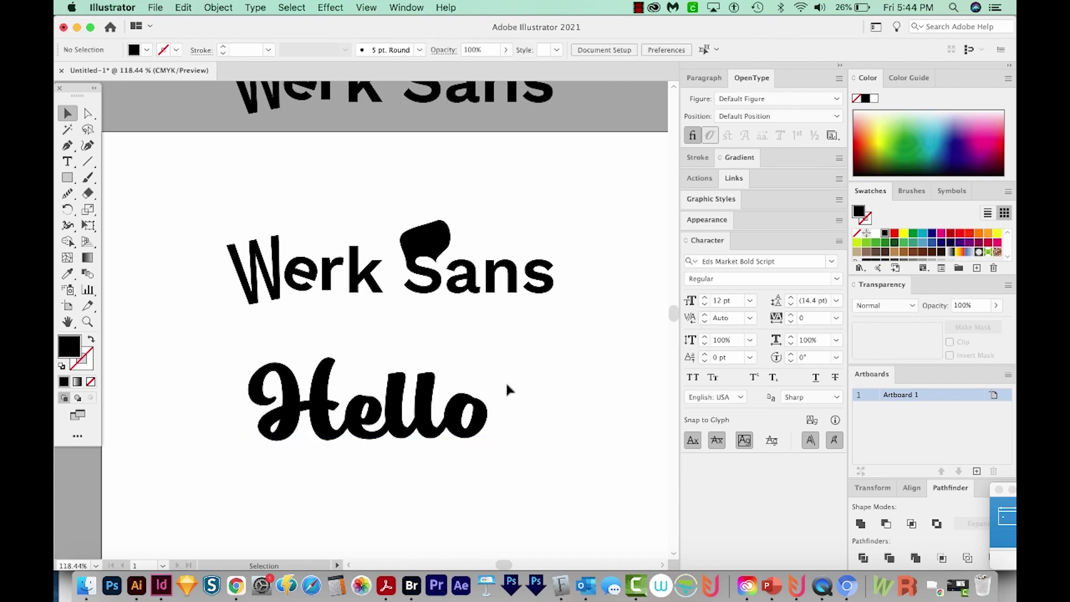
left_click(746, 591)
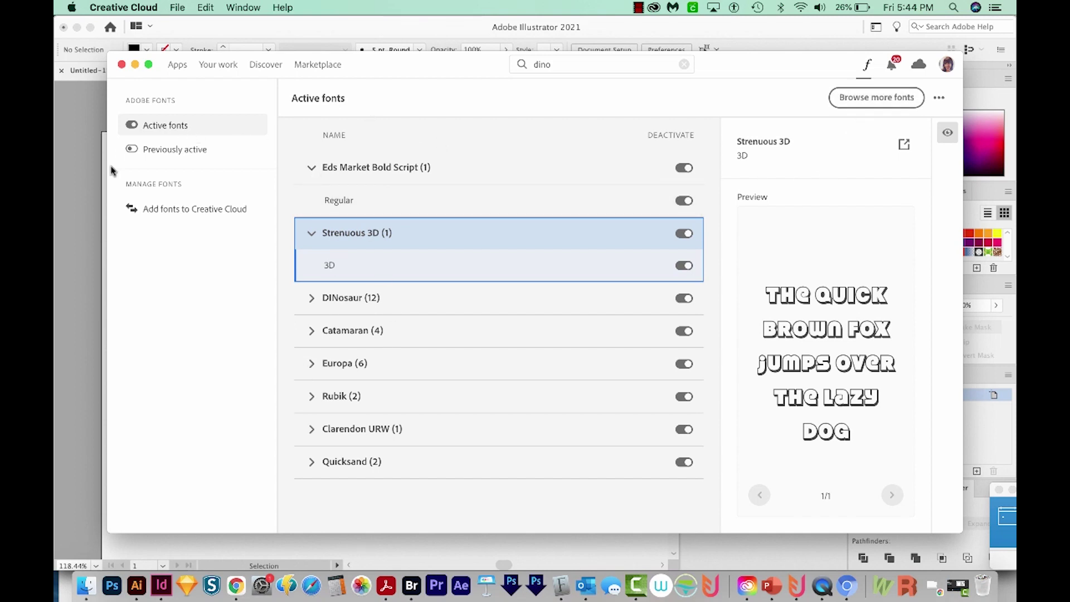
left_click(173, 152)
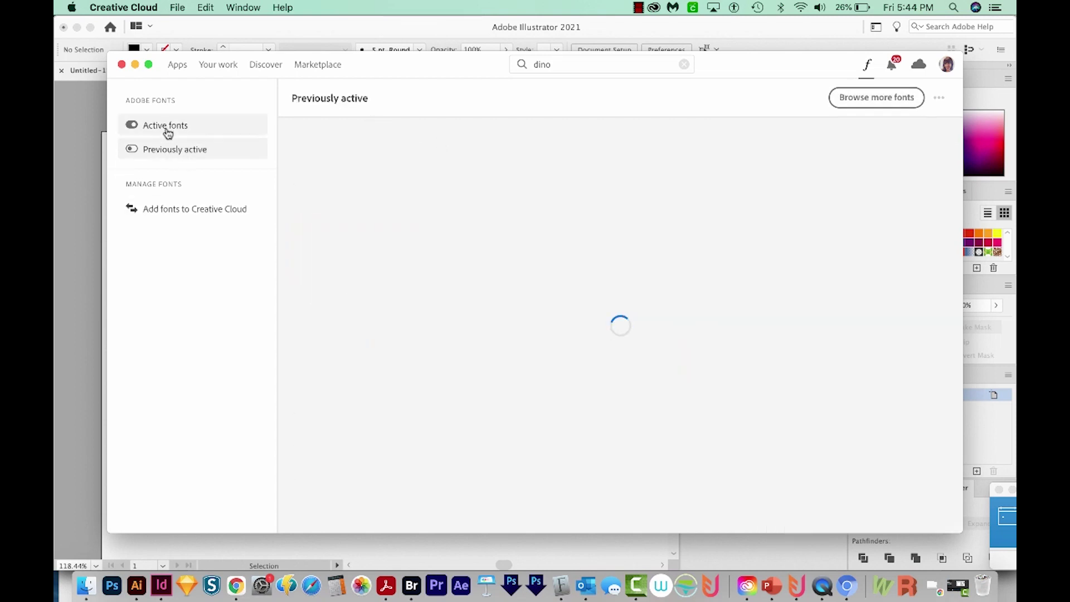
left_click(168, 130)
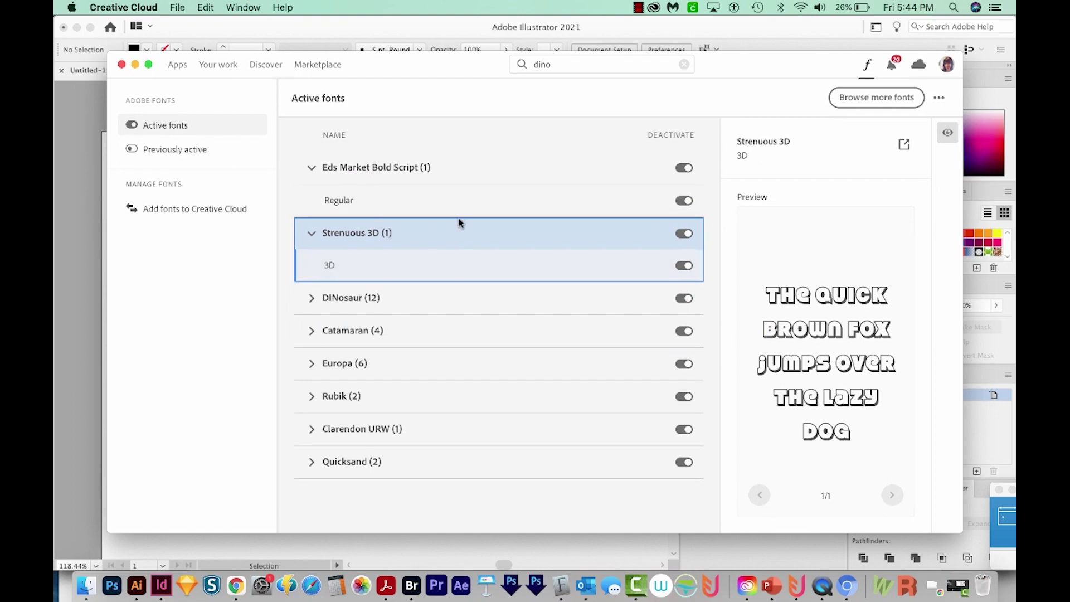
left_click(87, 344)
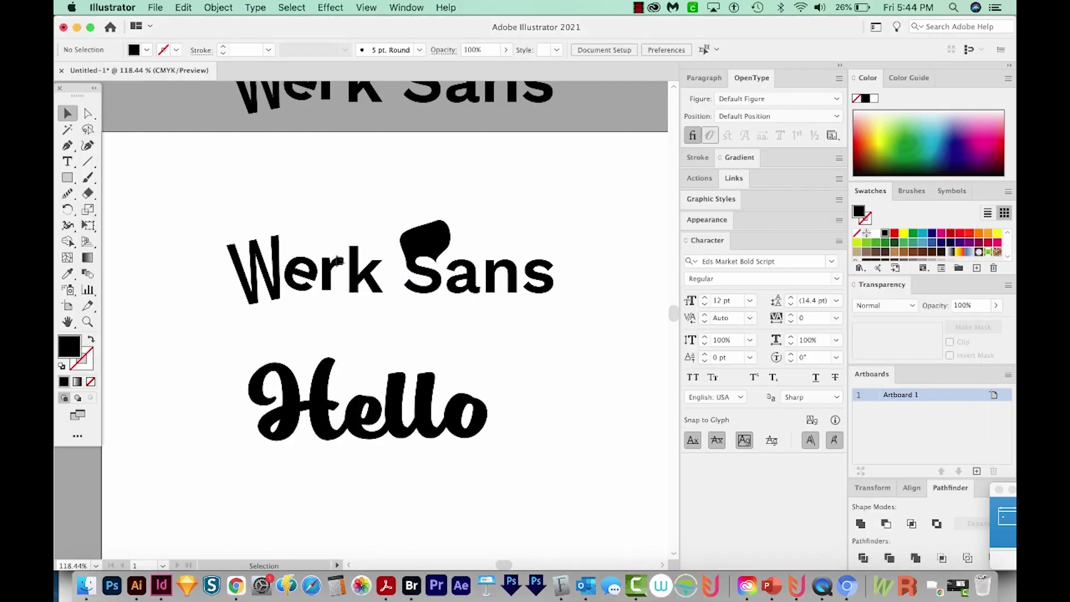